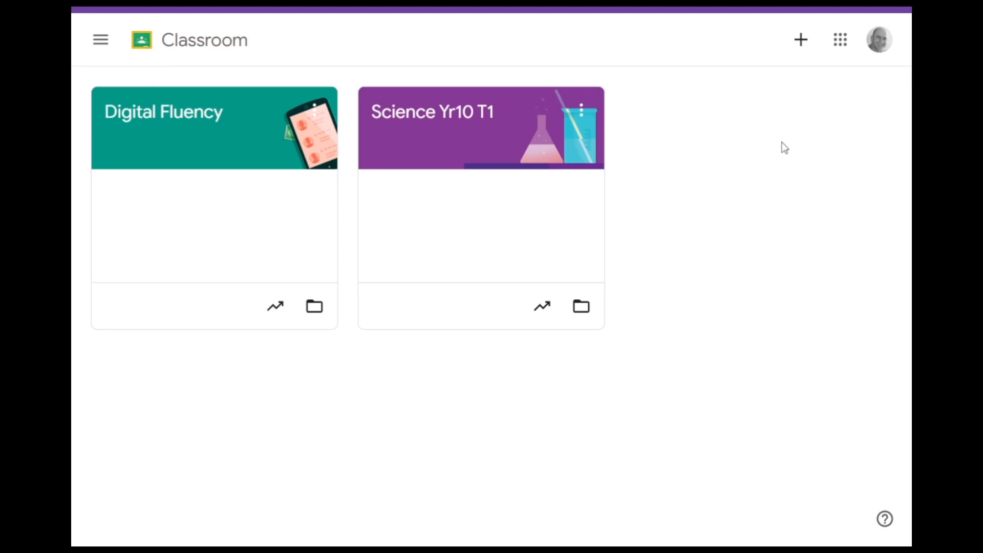
Create a new class named "Yr9 Digital Tech - Group 1".
click(800, 41)
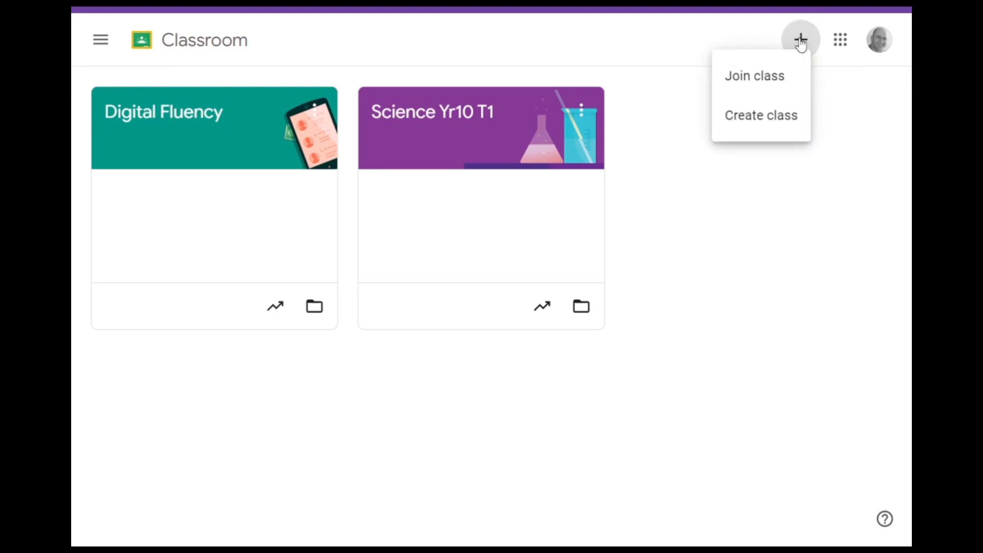
click(766, 118)
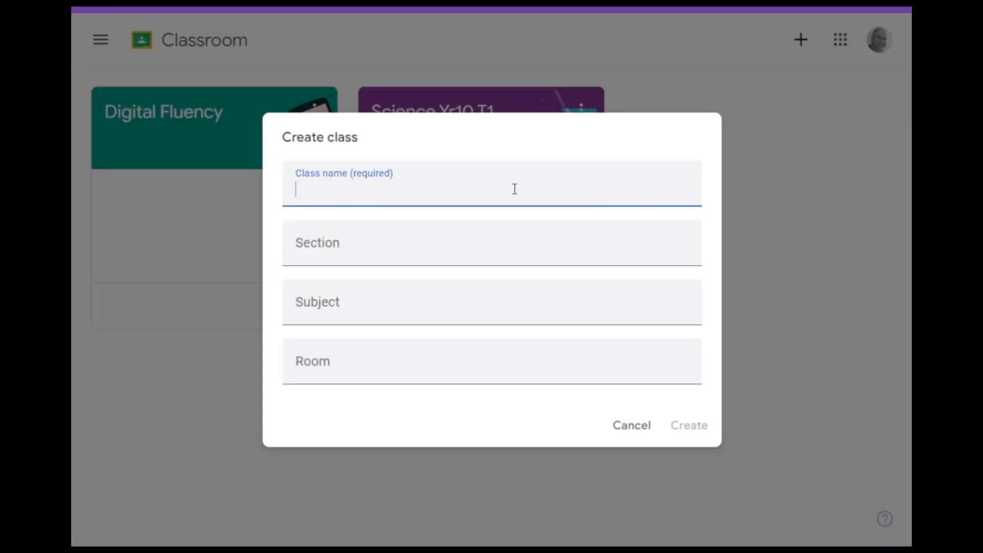
text(Yr9 Digital Tech)
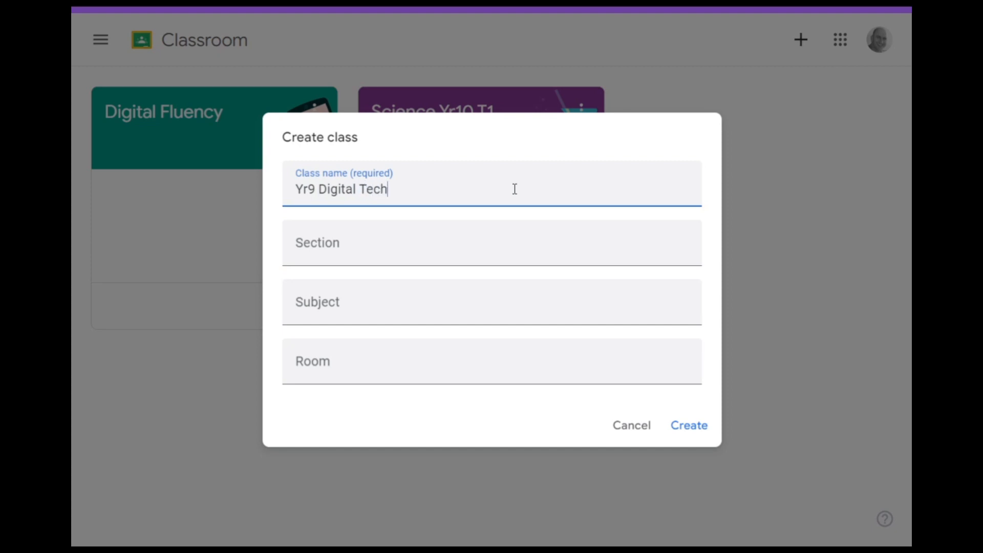
text( - Group 1)
click(704, 431)
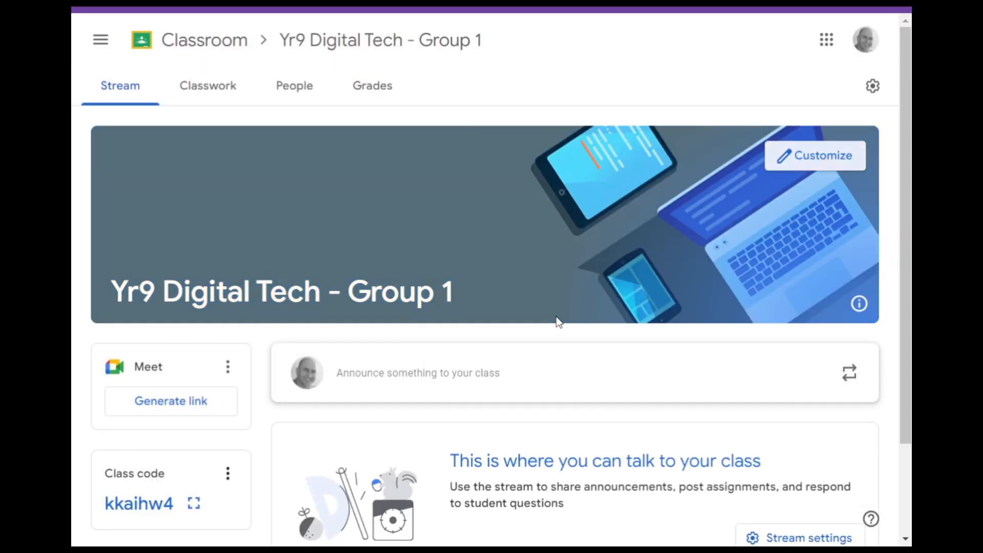
Add a topic named "Week 1" to the new class's classwork.
click(216, 96)
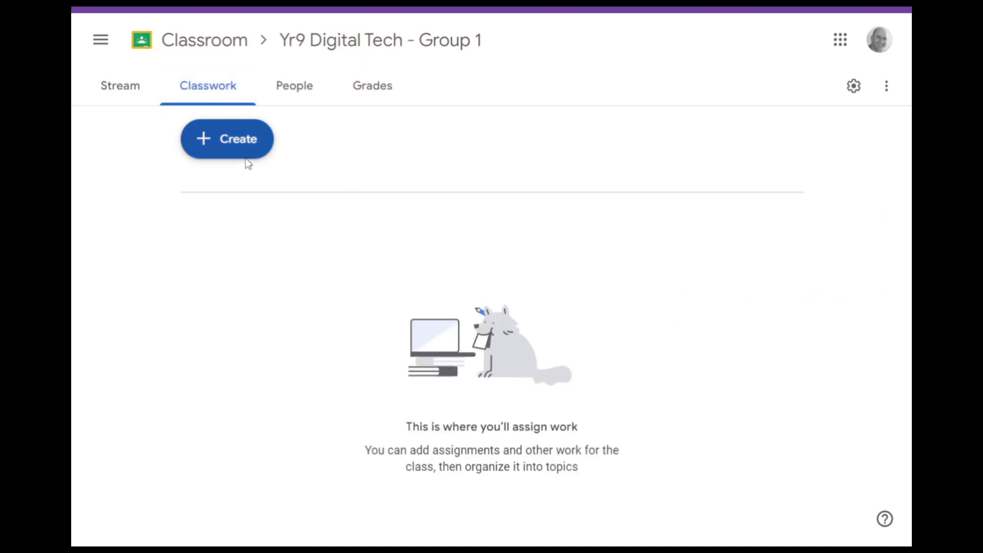
click(230, 143)
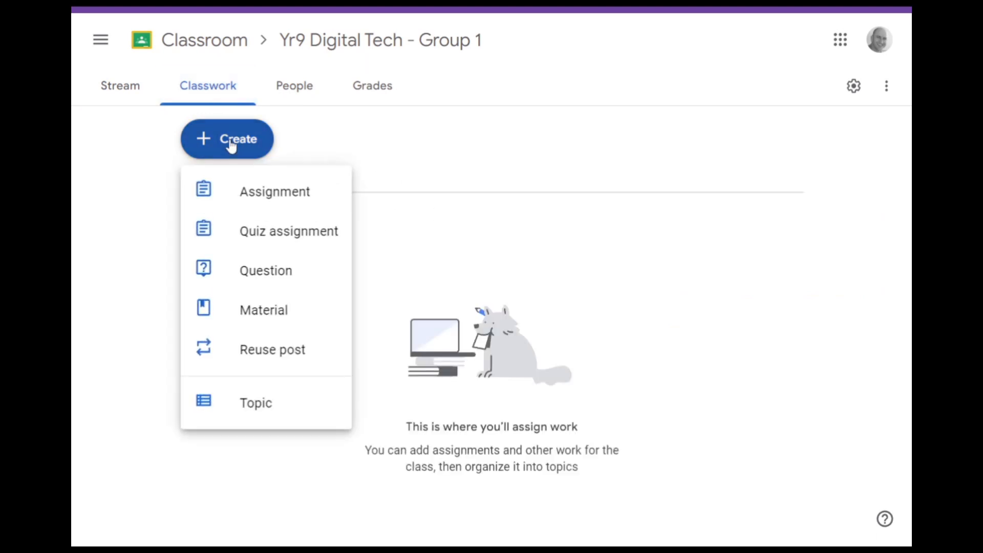
click(263, 410)
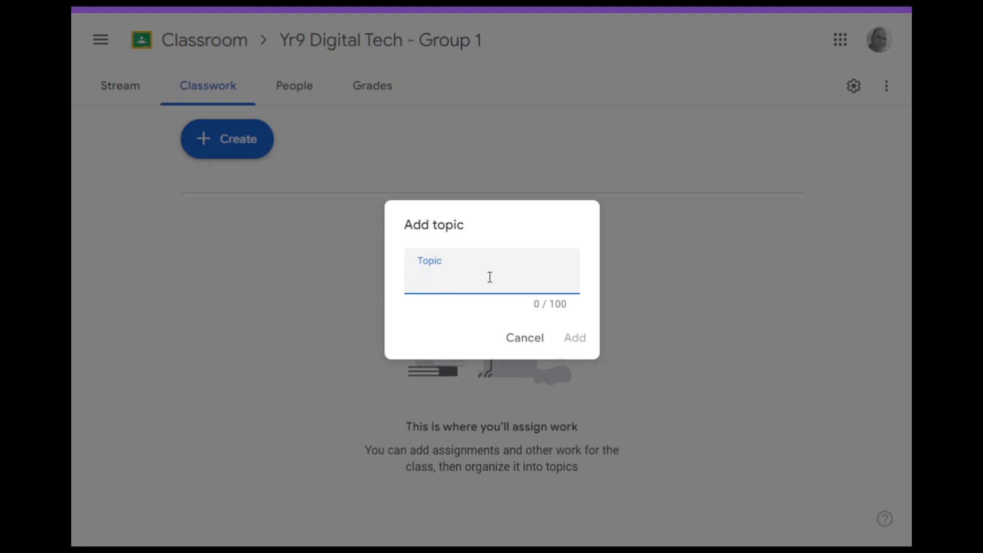
text(Week 1)
click(581, 342)
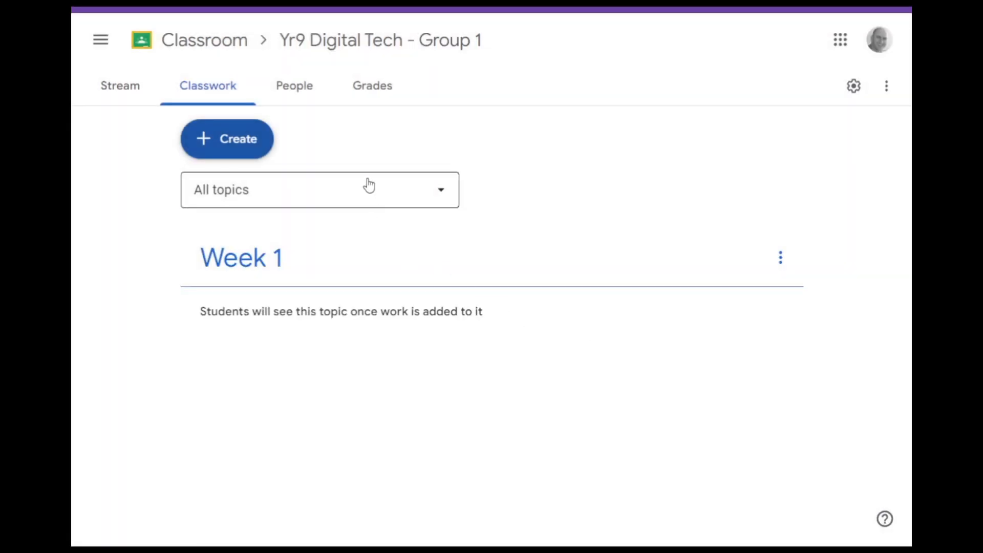
Add a second classwork topic named "Week 2".
click(369, 185)
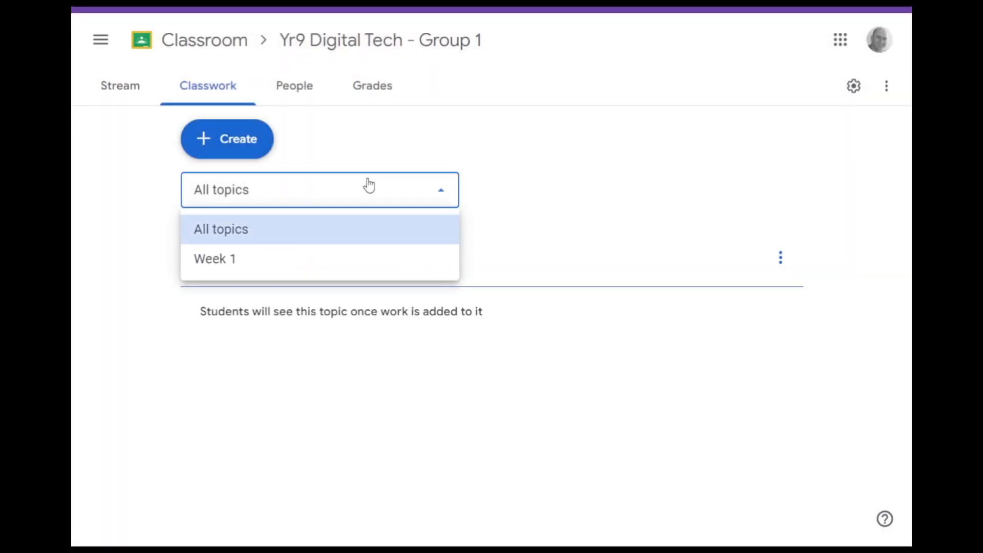
click(247, 132)
click(272, 420)
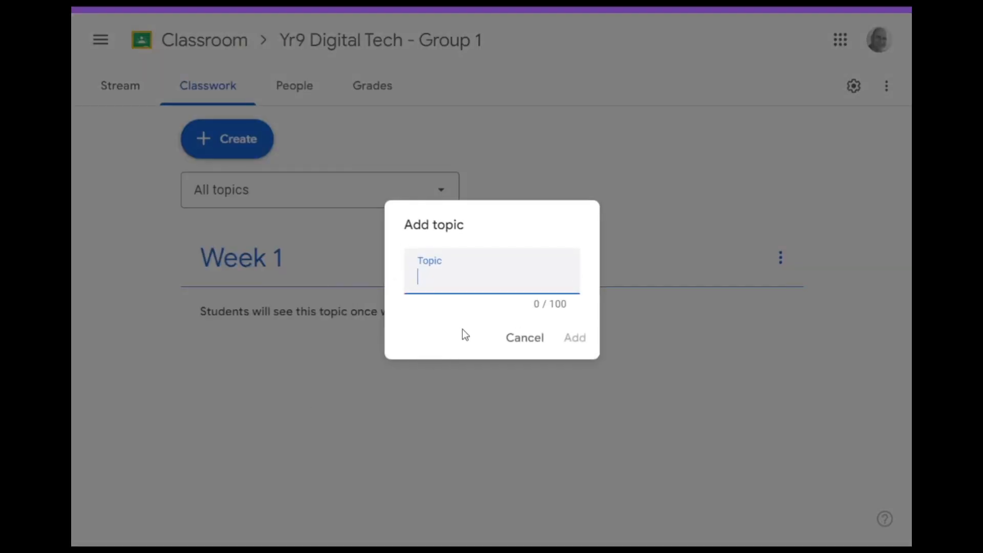
text(Week 2)
click(574, 338)
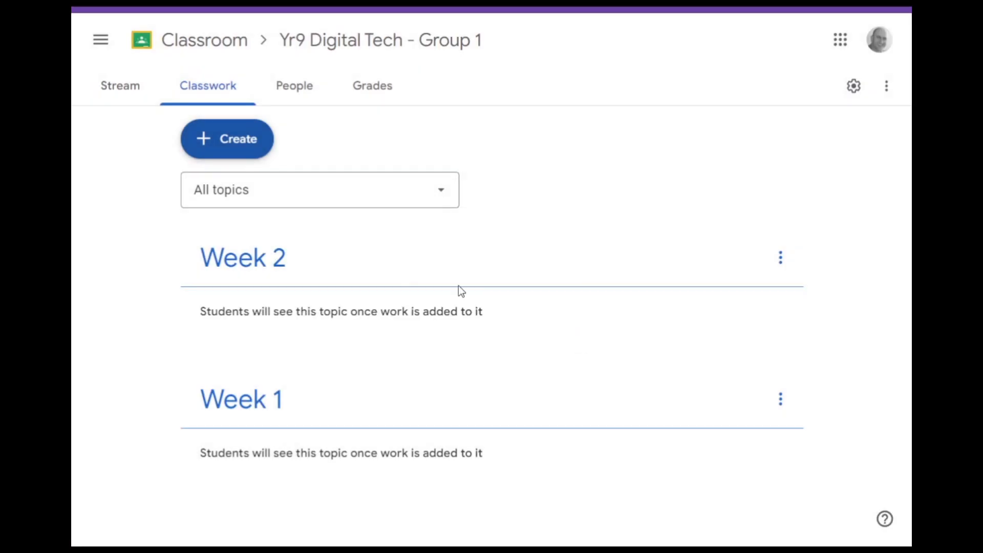
Add a third classwork topic named "Week 3".
click(216, 133)
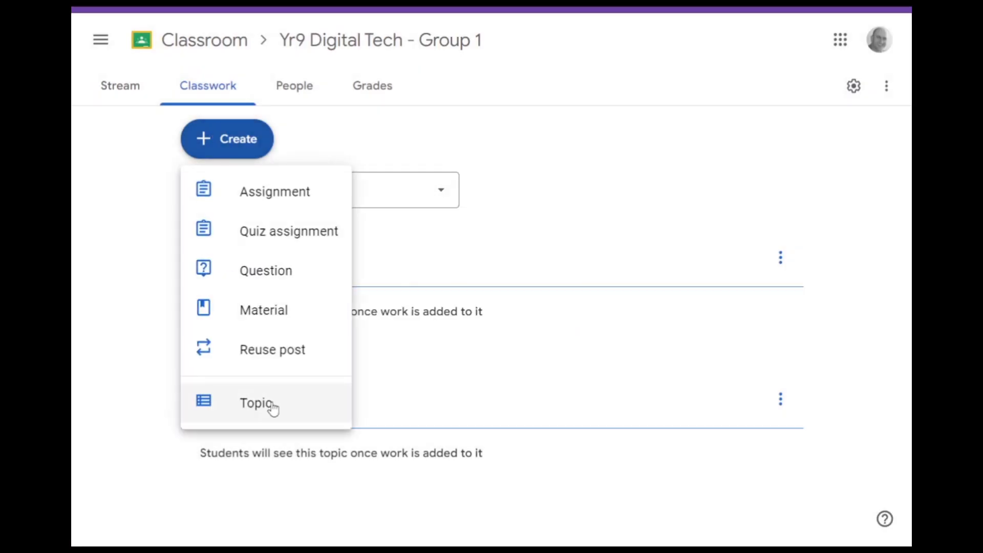
click(271, 394)
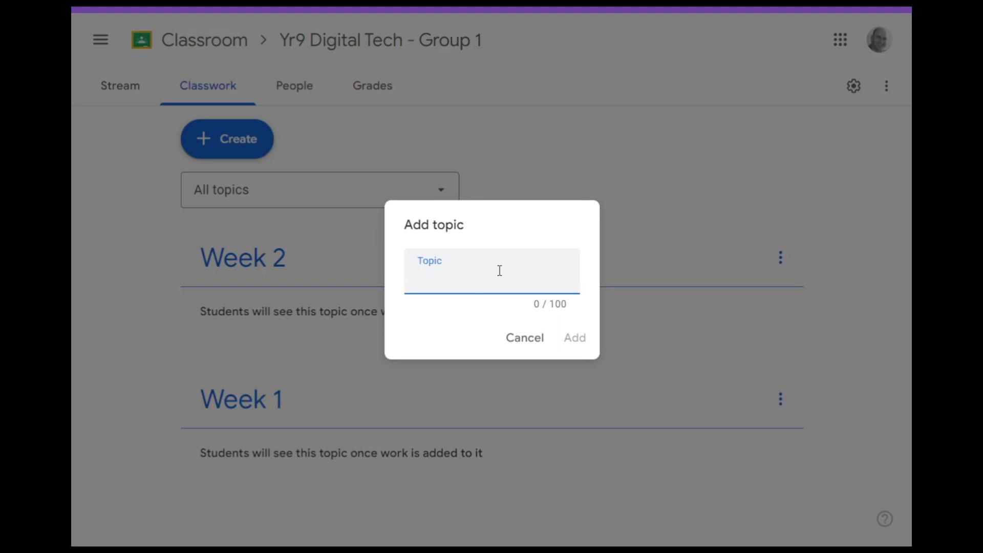
text(Week 3)
click(574, 338)
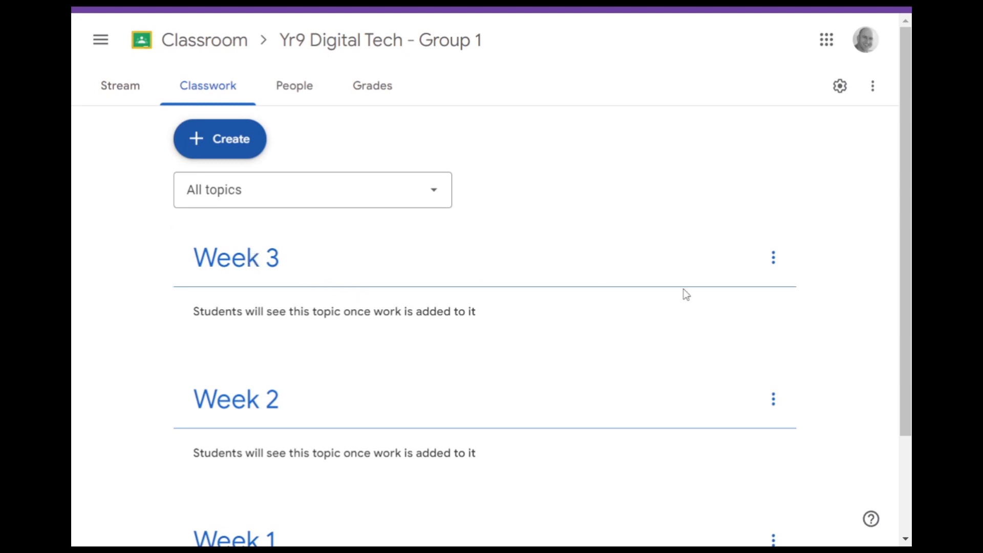
Reorder the classwork topics so they run Week 1, Week 2, Week 3 from first to last.
scroll(661, 289, down, 2)
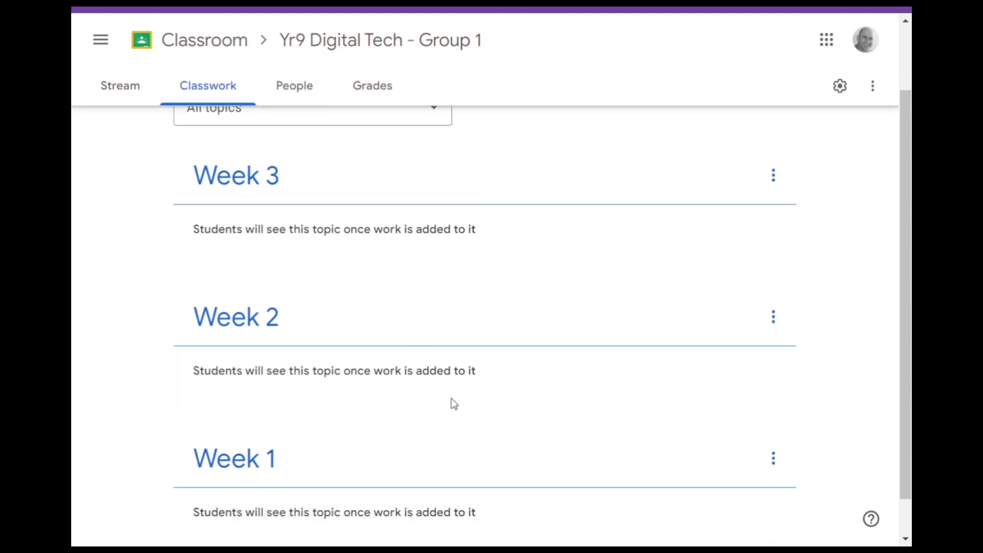
drag(497, 466, 500, 176)
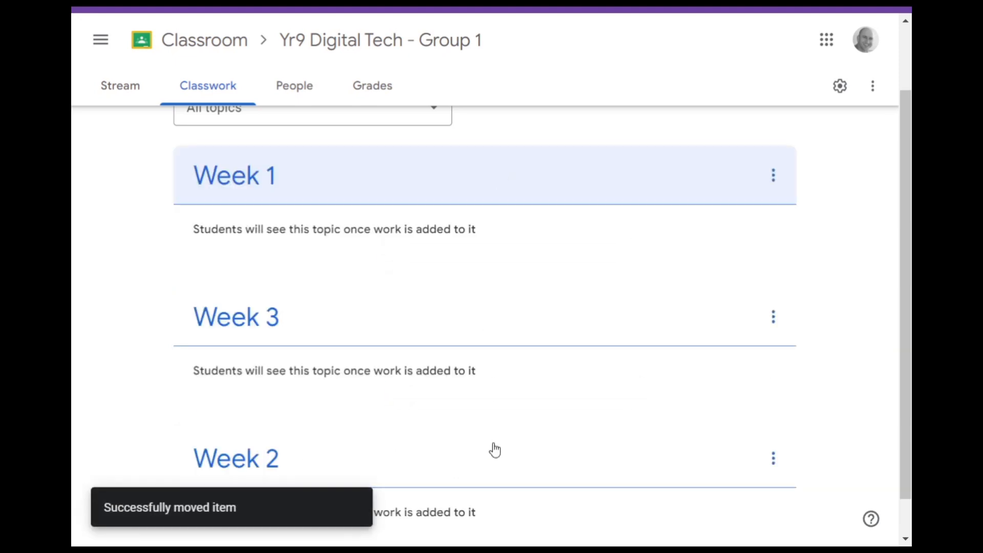
drag(493, 450, 493, 294)
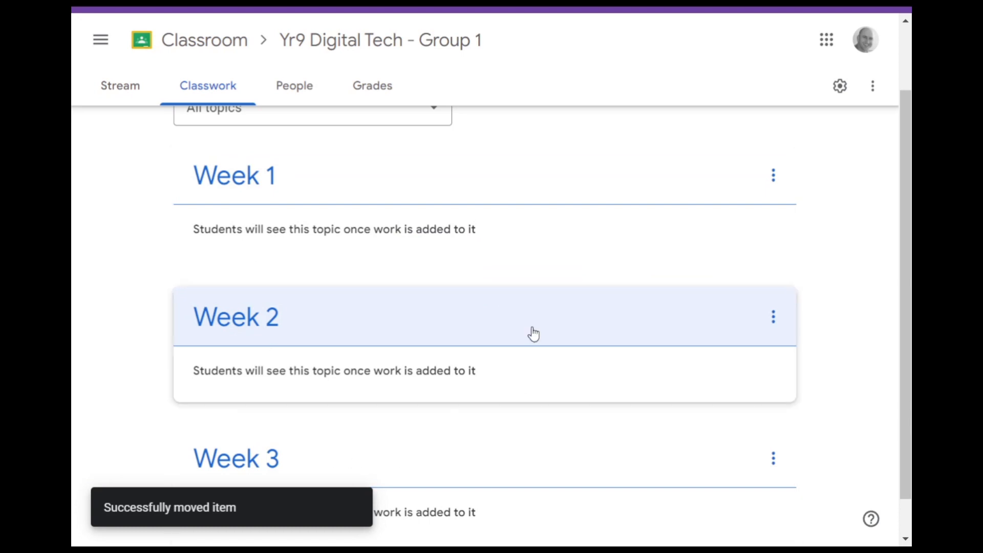
scroll(532, 330, down, 1)
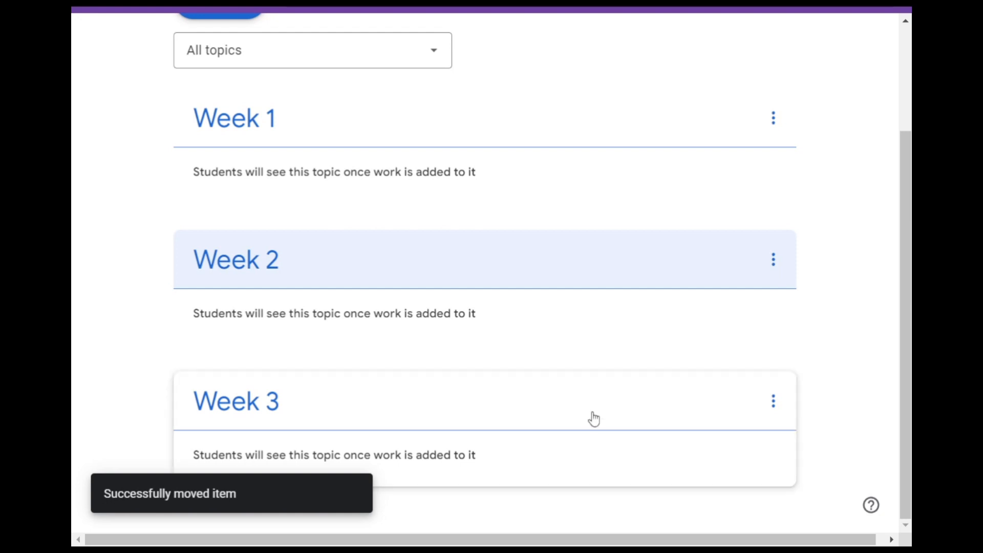
scroll(590, 417, up, 3)
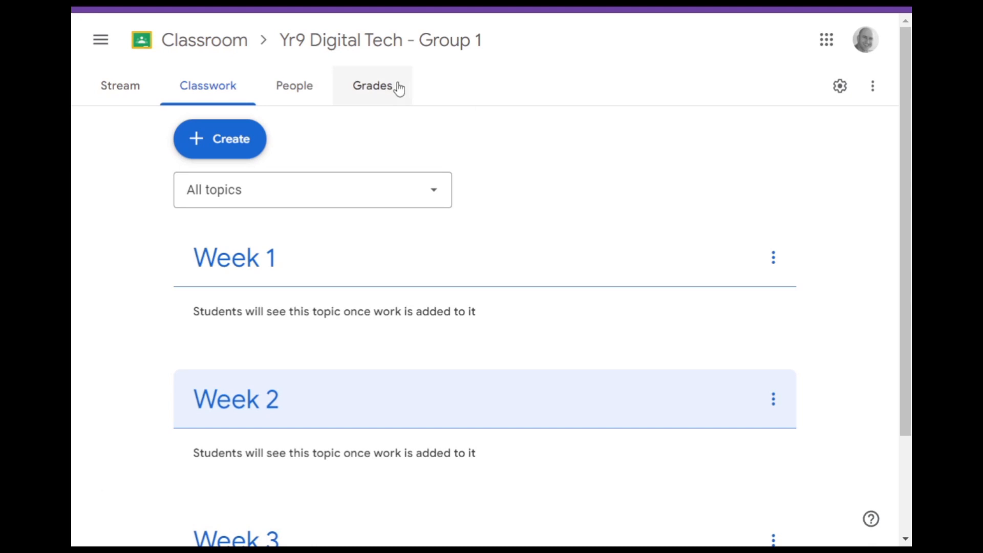
Copy the Yr9 Digital Tech - Group 1 class from the class overview, naming the copy "Yr9 Digital Tech - Group 2".
click(185, 45)
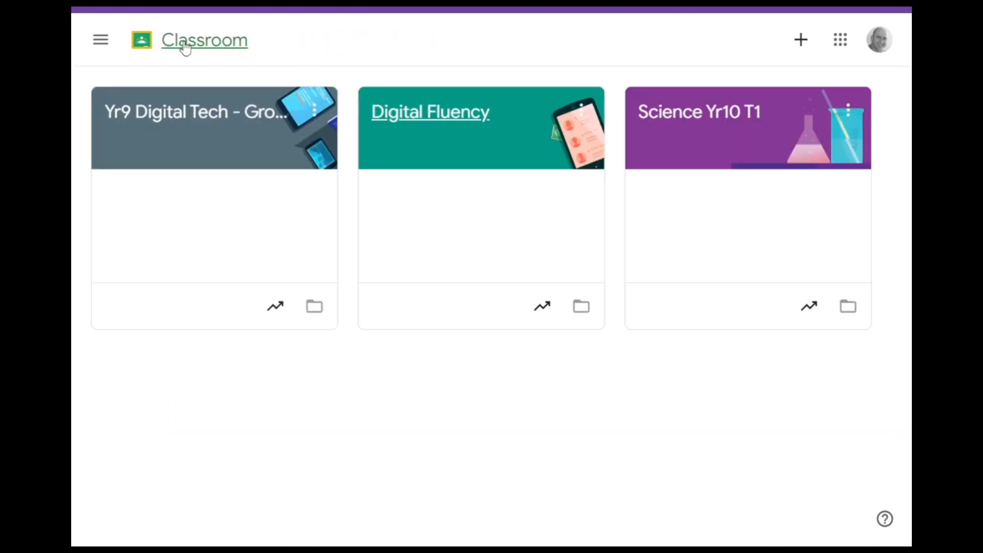
click(315, 114)
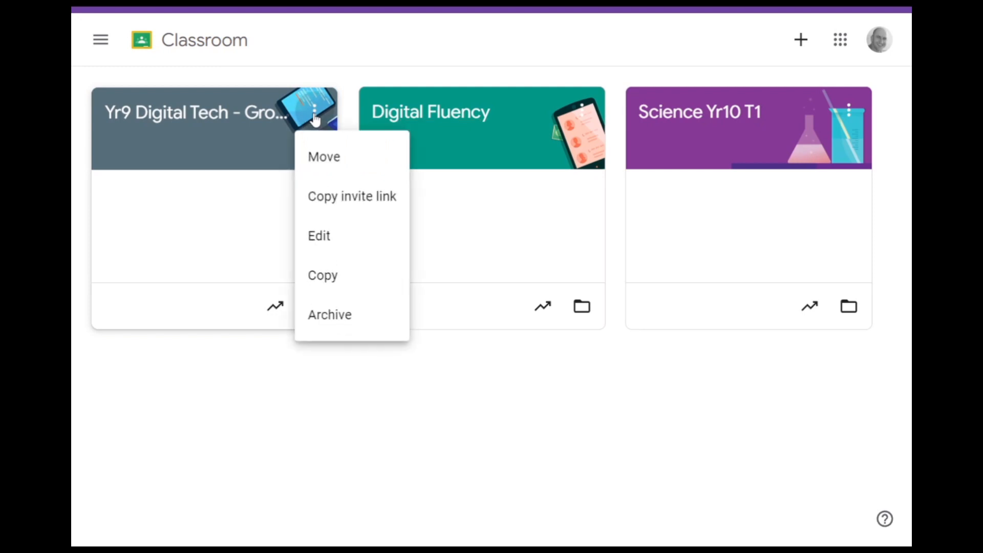
click(331, 277)
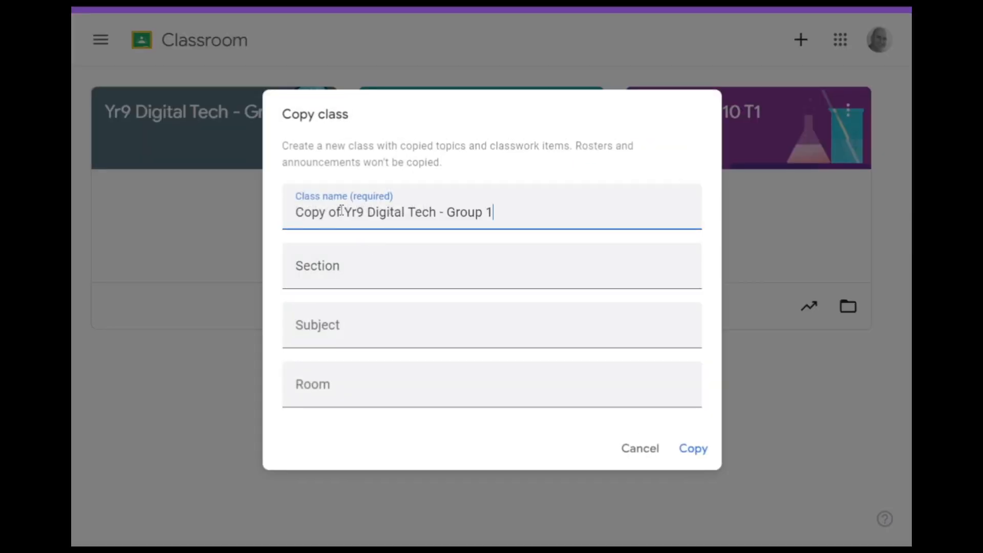
drag(341, 210, 273, 205)
key(BackSpace)
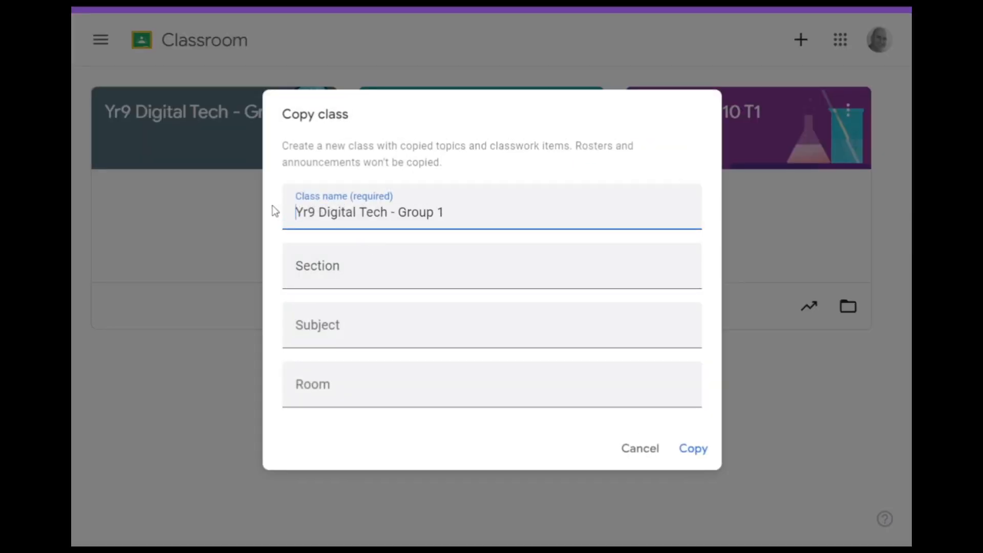
key(ctrl+Right)
key(ctrl+Right)
key(ctrl+Right)
key(ctrl+Right)
key(ctrl+Right)
key(ctrl+Right)
key(BackSpace)
text(2)
click(693, 449)
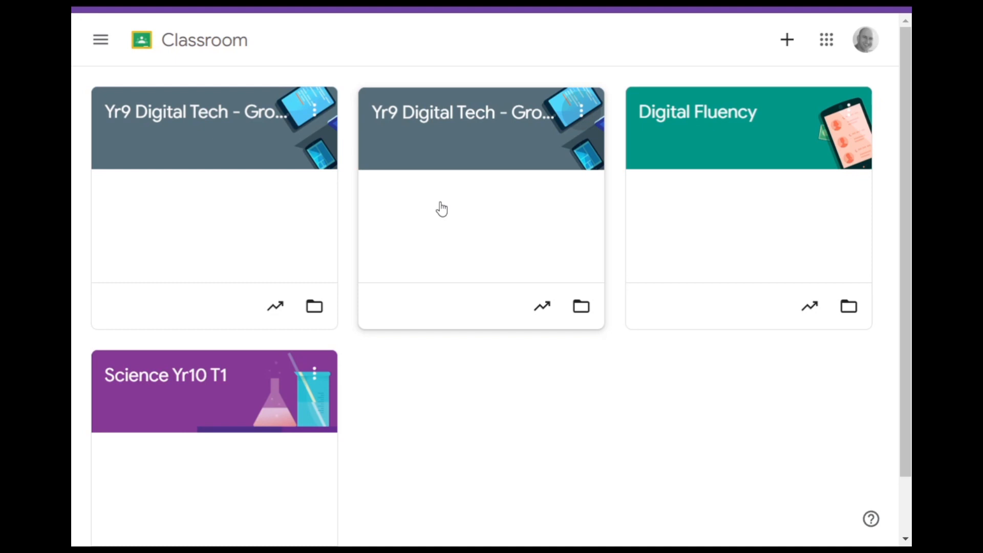
Start a new material titled "Watch Cat Video" in the classwork of the Yr9 Digital Tech - Group 1 class.
click(473, 120)
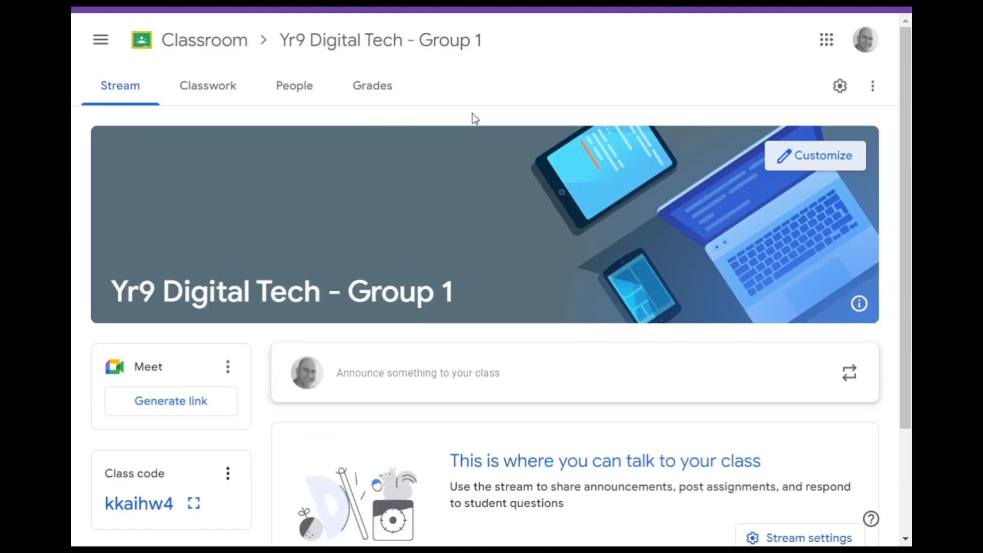
click(189, 100)
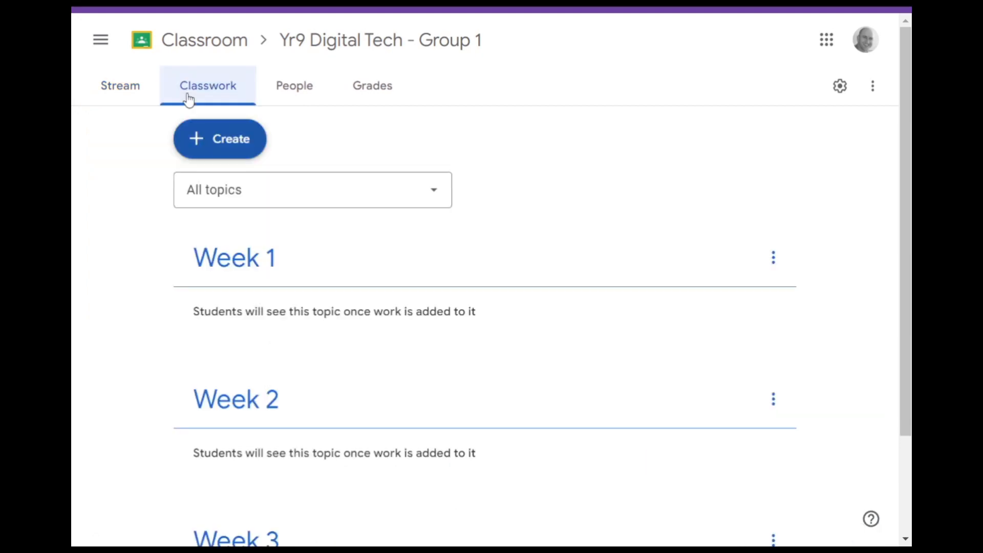
click(237, 148)
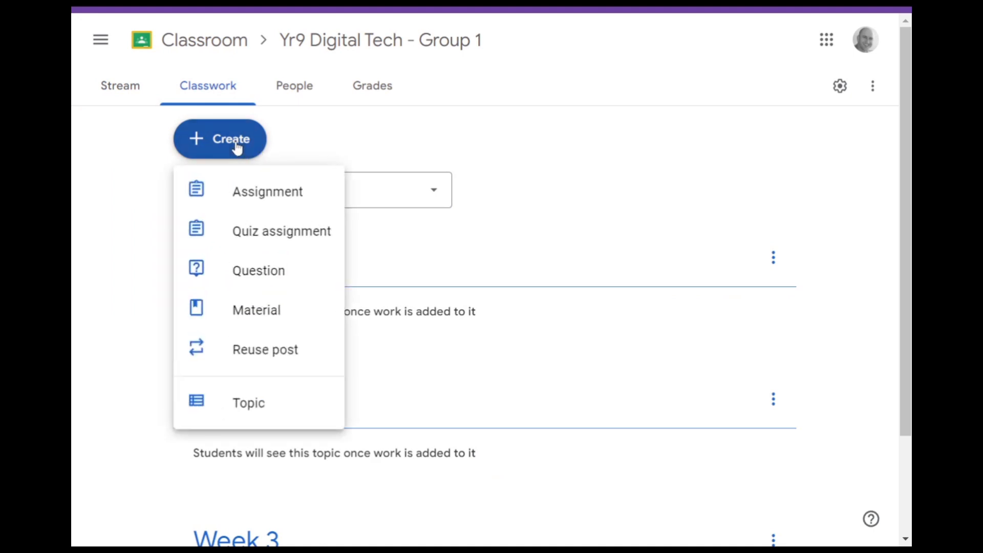
click(265, 313)
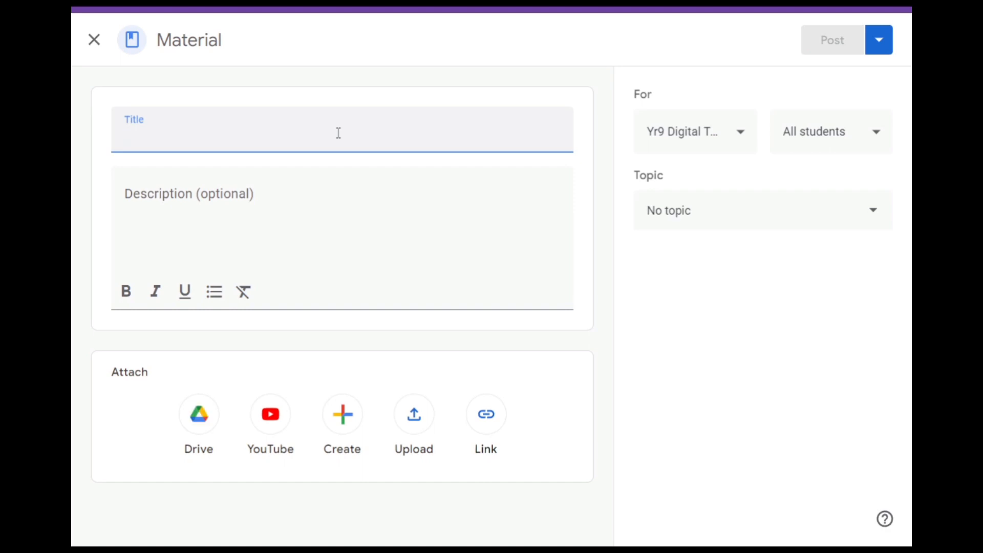
text(W)
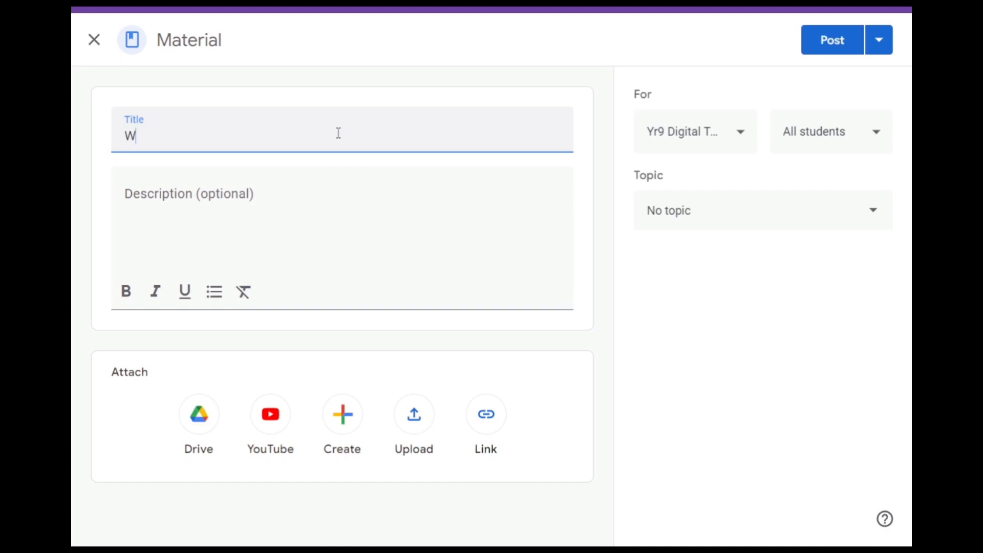
text(atch Cat Video)
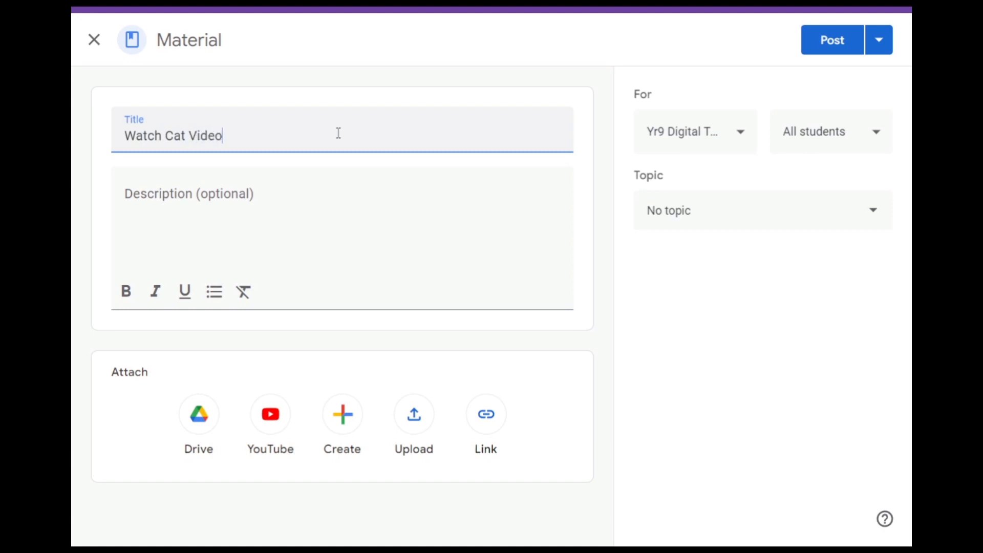
click(367, 201)
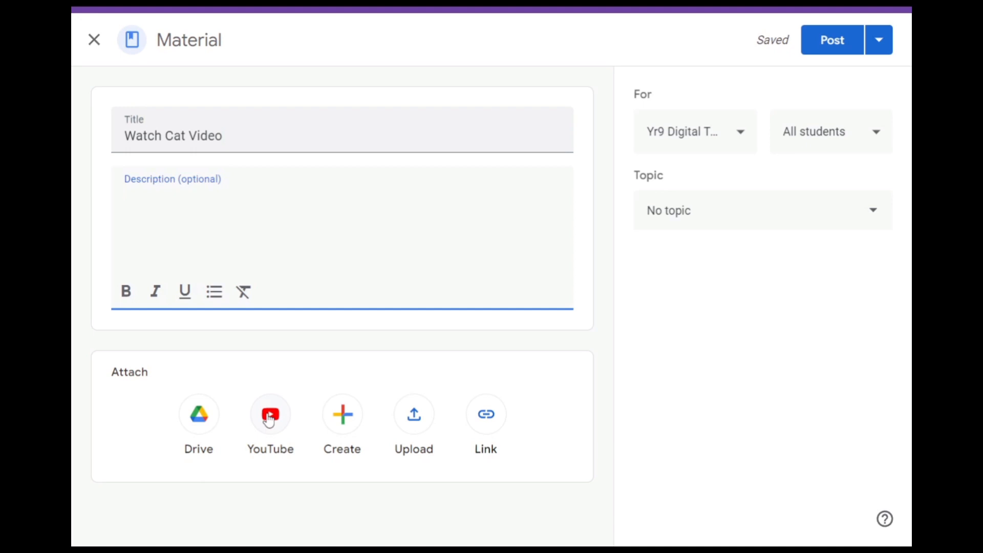
Search YouTube for "cat video" and attach the video "Kitten meowing to attract cats" to the material.
click(269, 417)
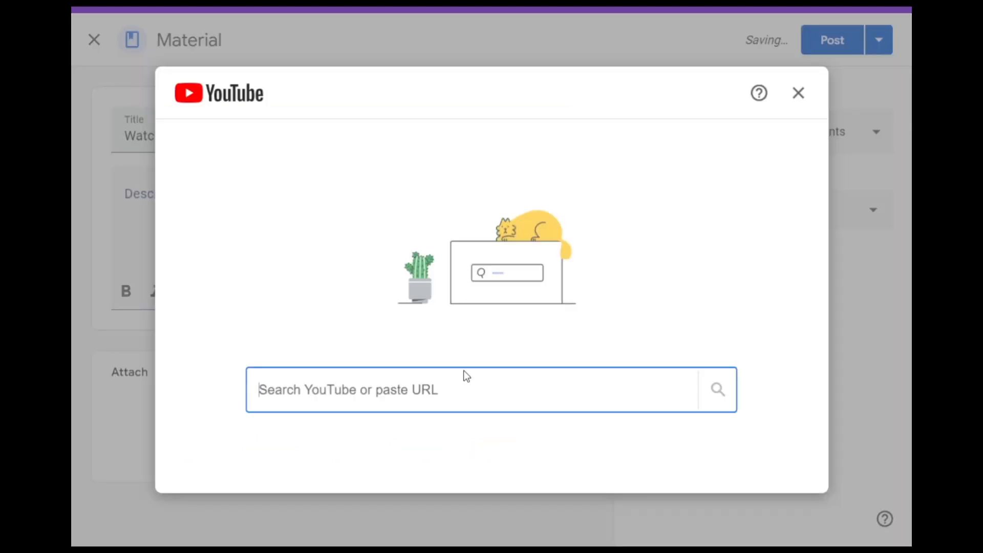
text(cat )
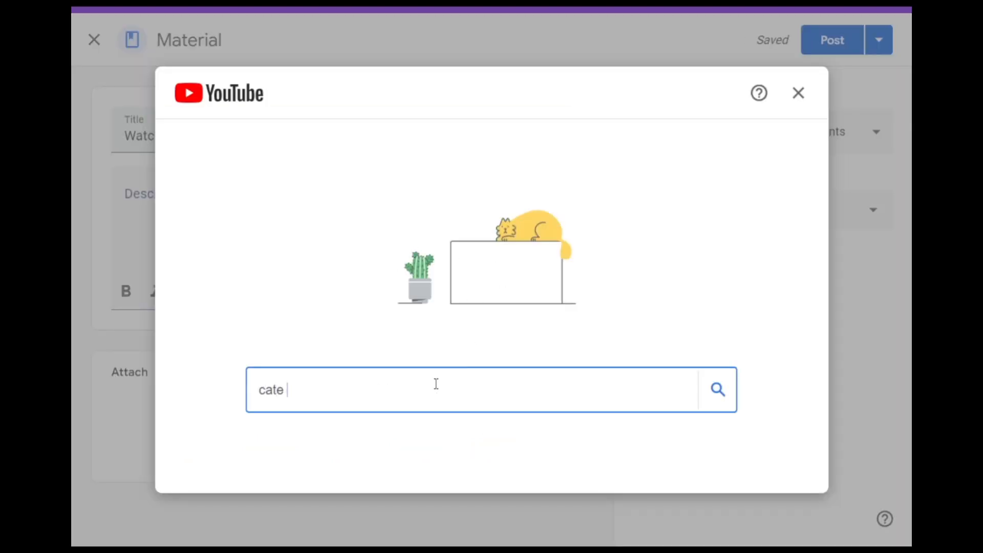
text(video)
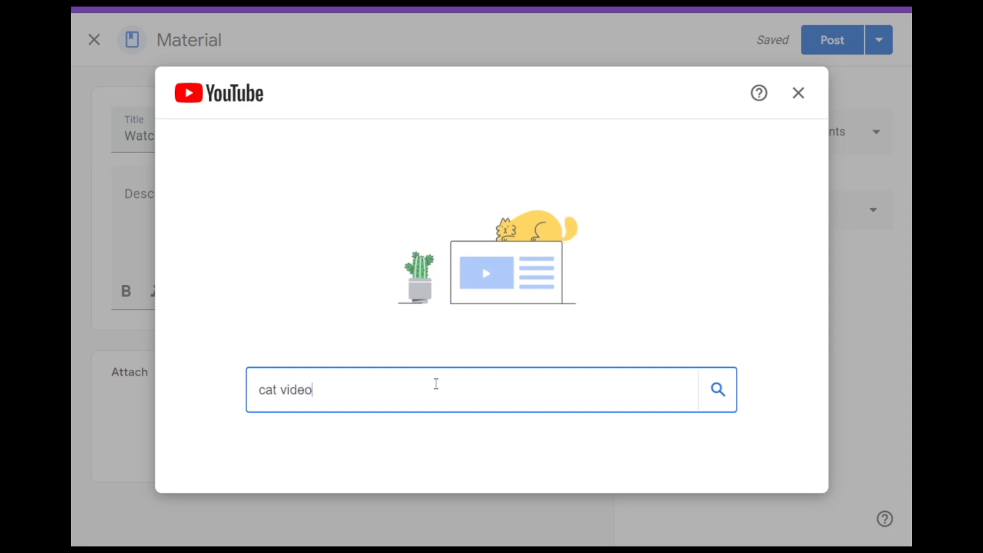
key(Return)
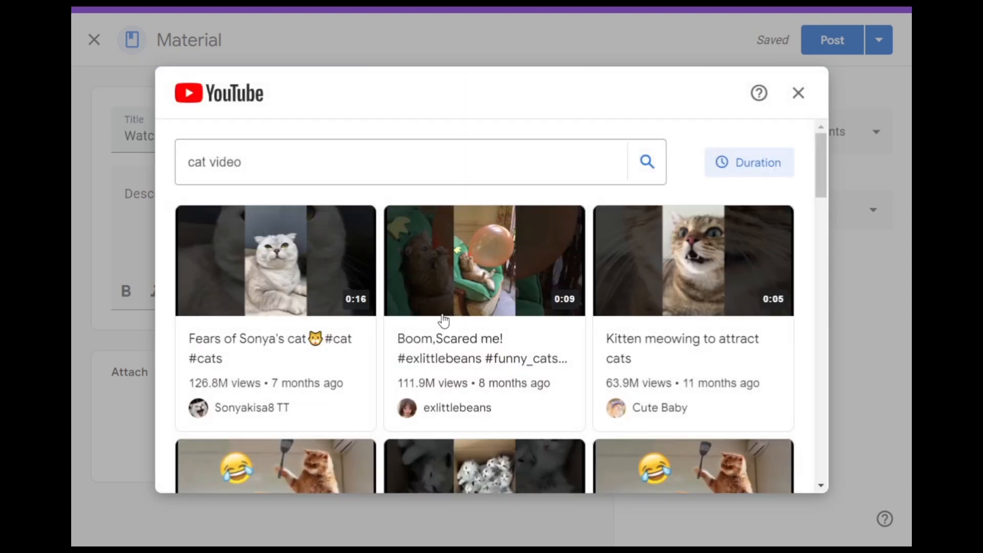
click(685, 271)
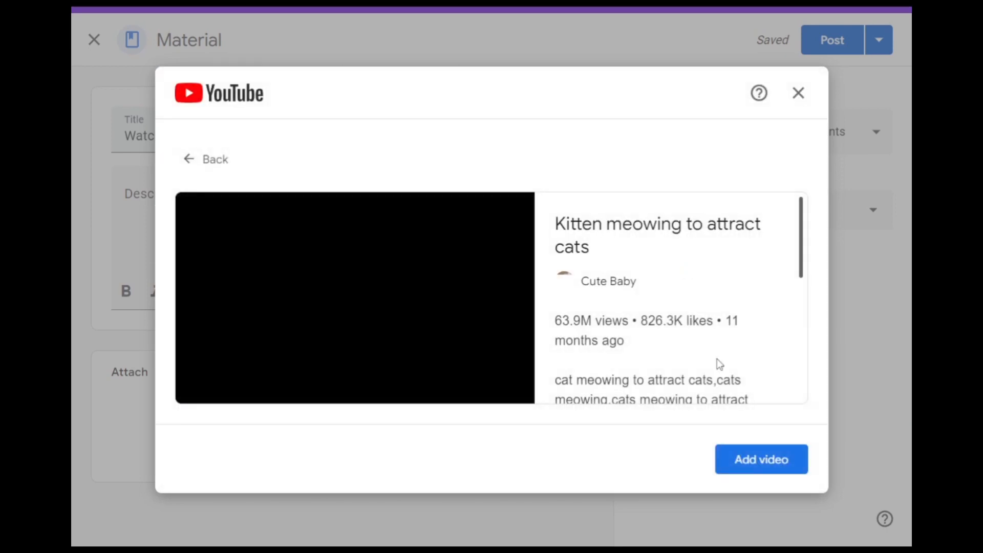
click(760, 461)
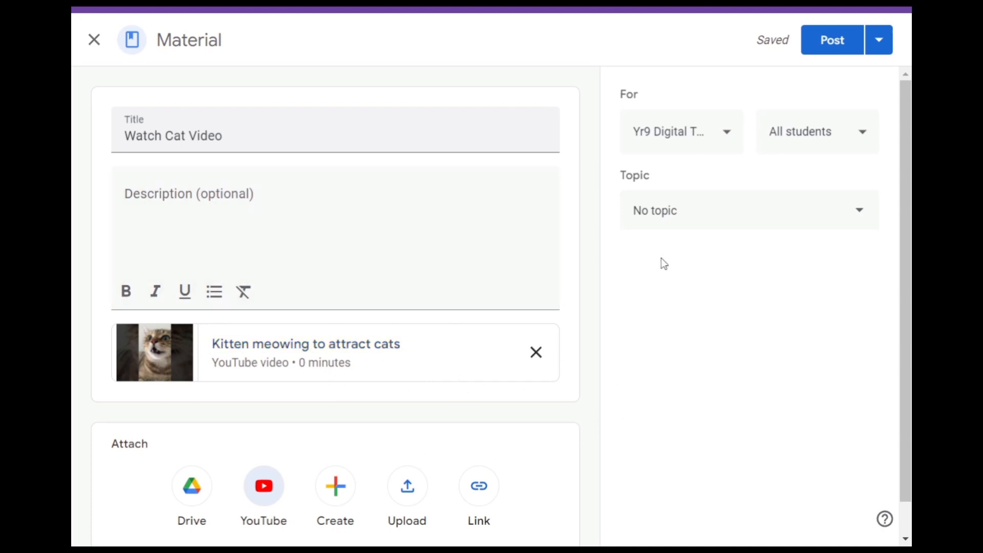
Assign the material to the Yr9 Digital Tech - Group 2 class as well and set its topic to Week 1.
click(727, 134)
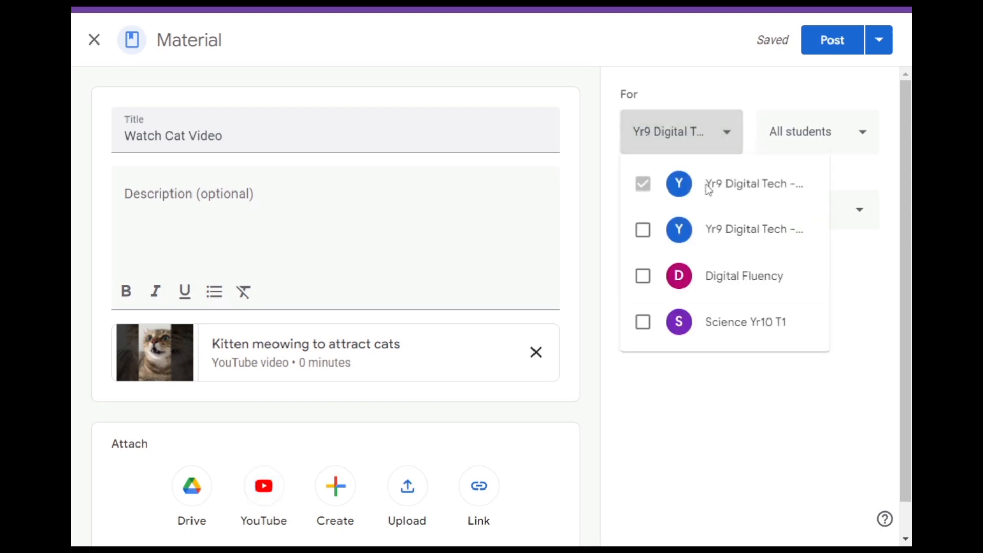
click(642, 230)
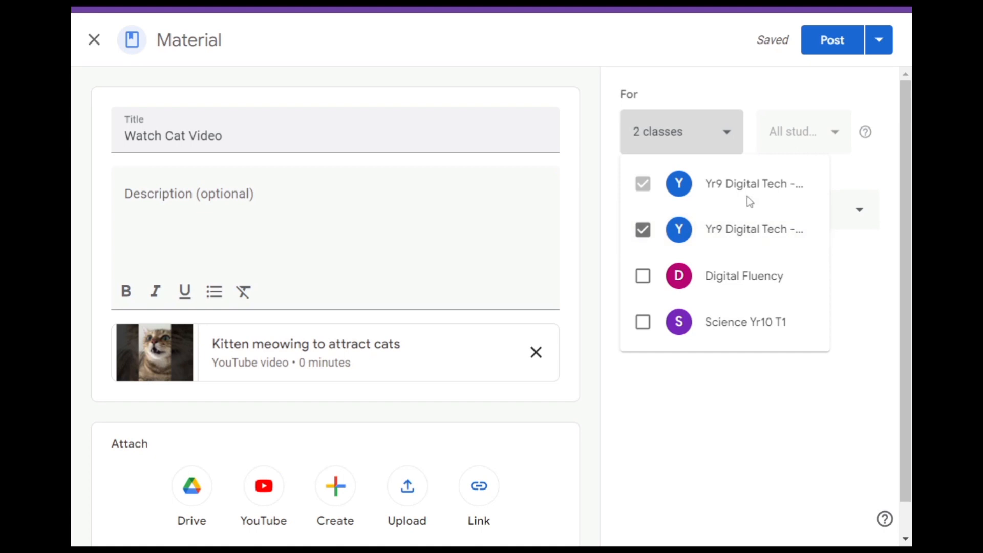
click(706, 70)
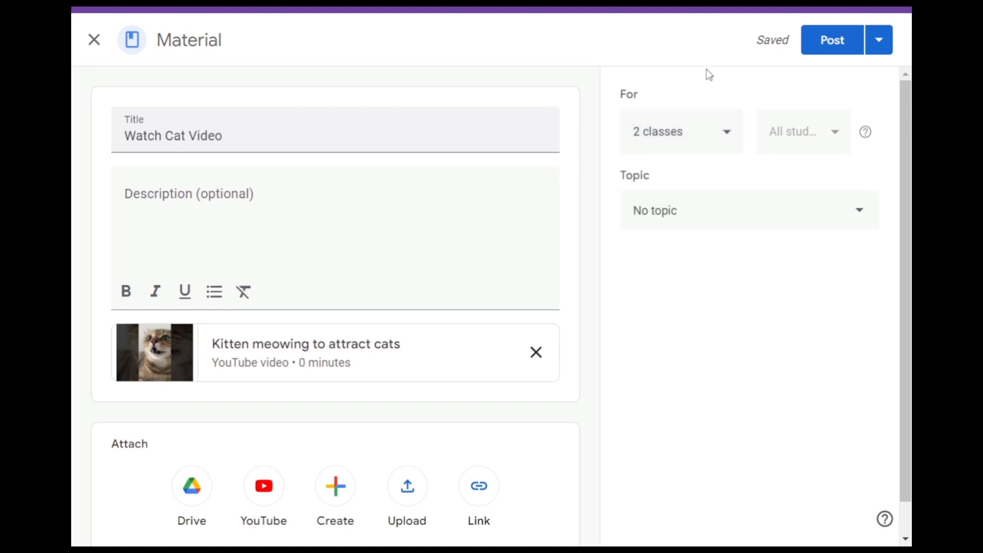
click(707, 220)
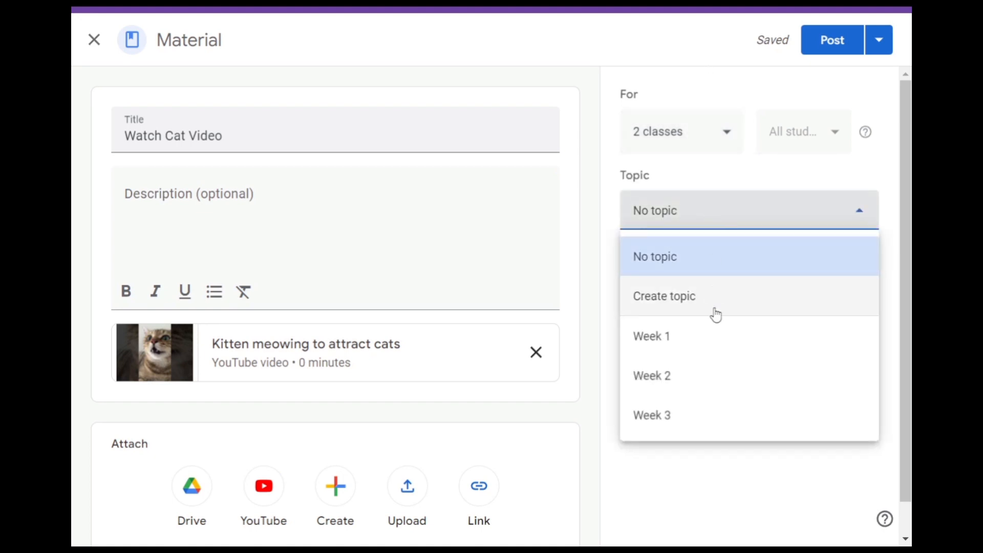
click(707, 345)
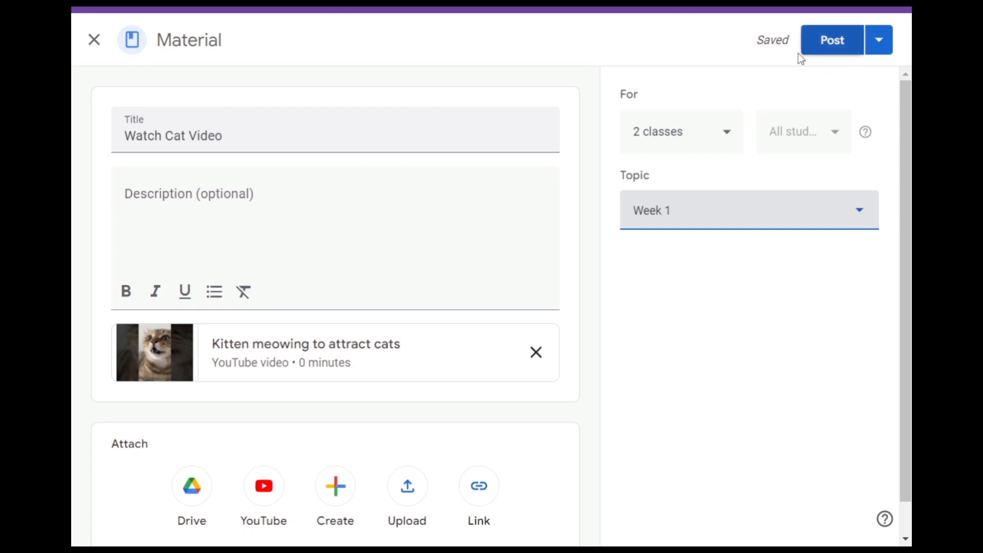
Start scheduling the material for multiple classes, setting Group 1's publish date to Apr 30, 2024 at 10:00 AM.
click(882, 43)
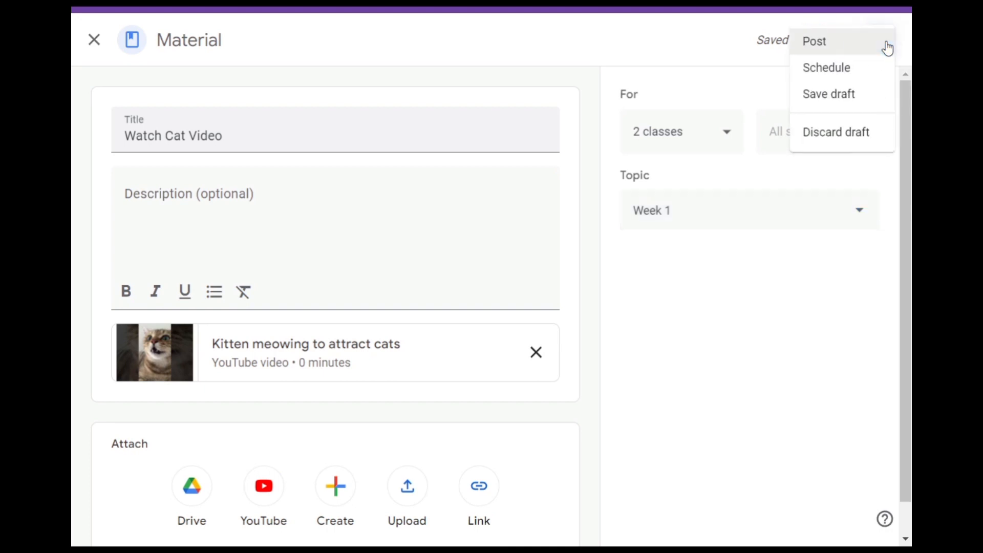
click(841, 76)
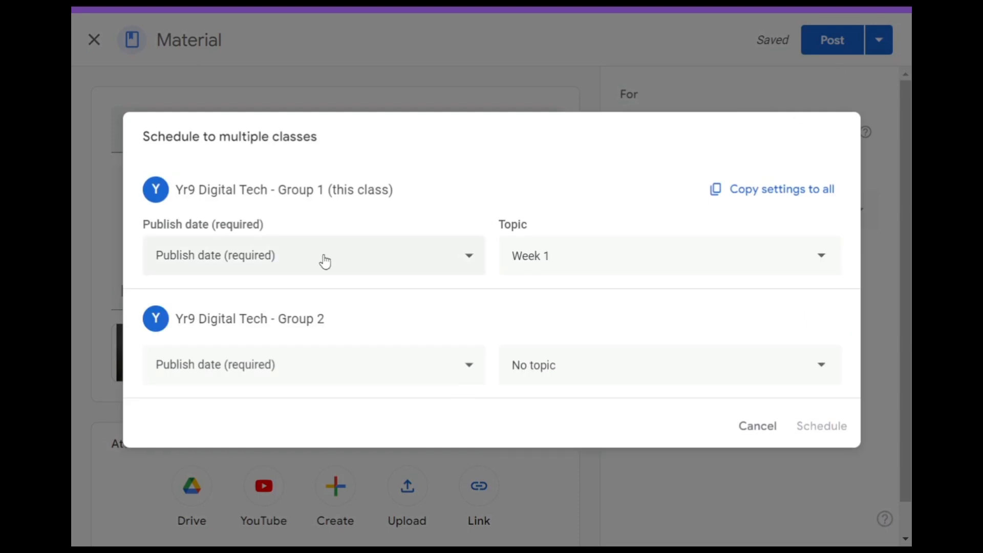
click(334, 251)
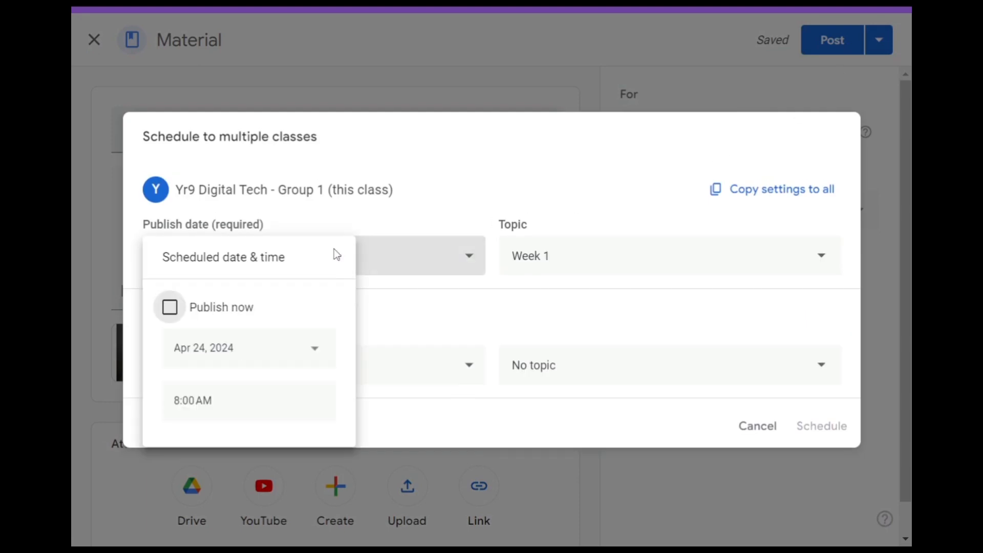
click(235, 353)
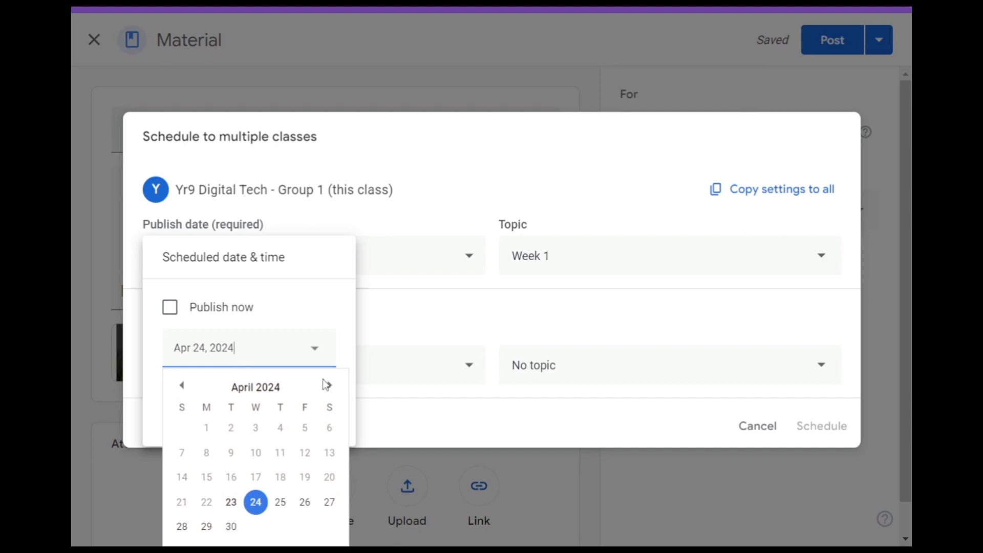
click(230, 529)
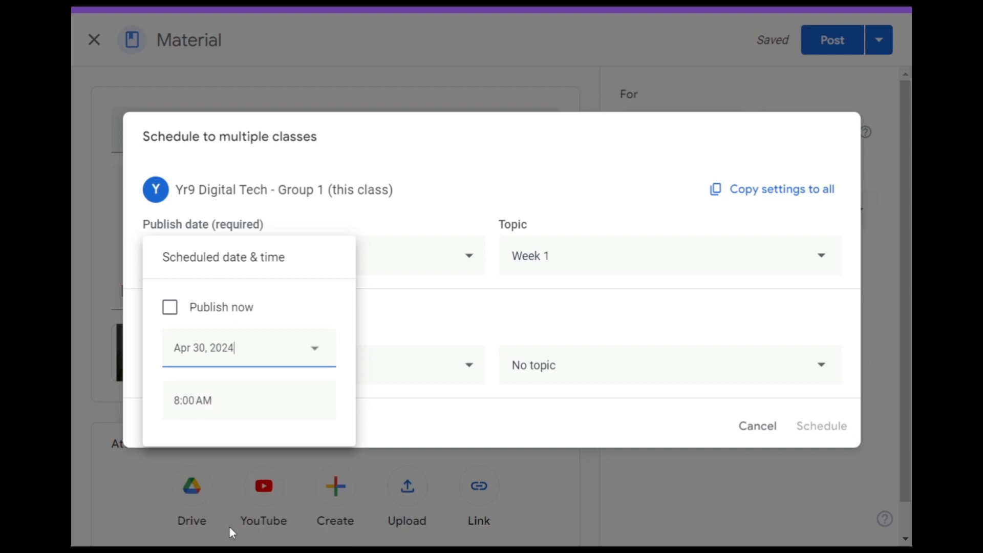
click(240, 397)
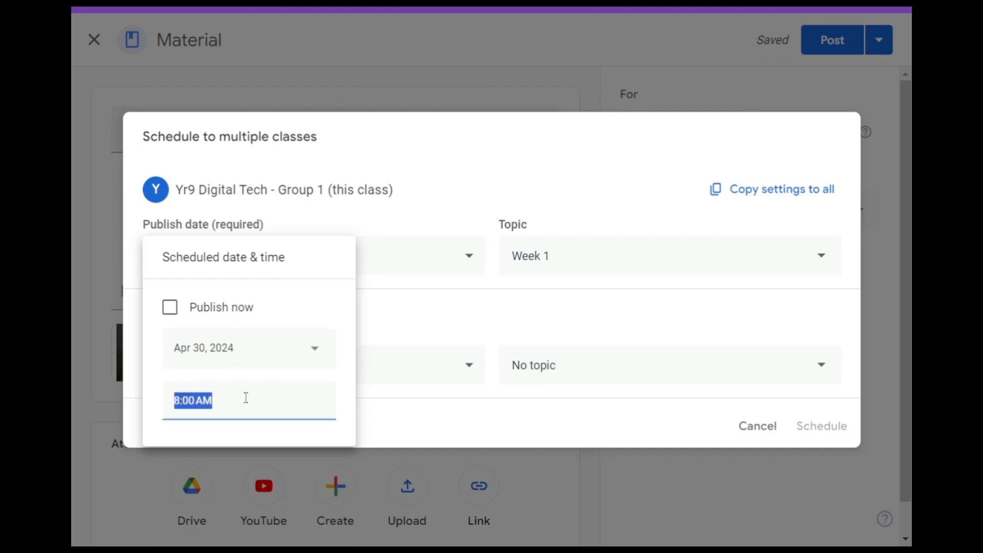
text(10am)
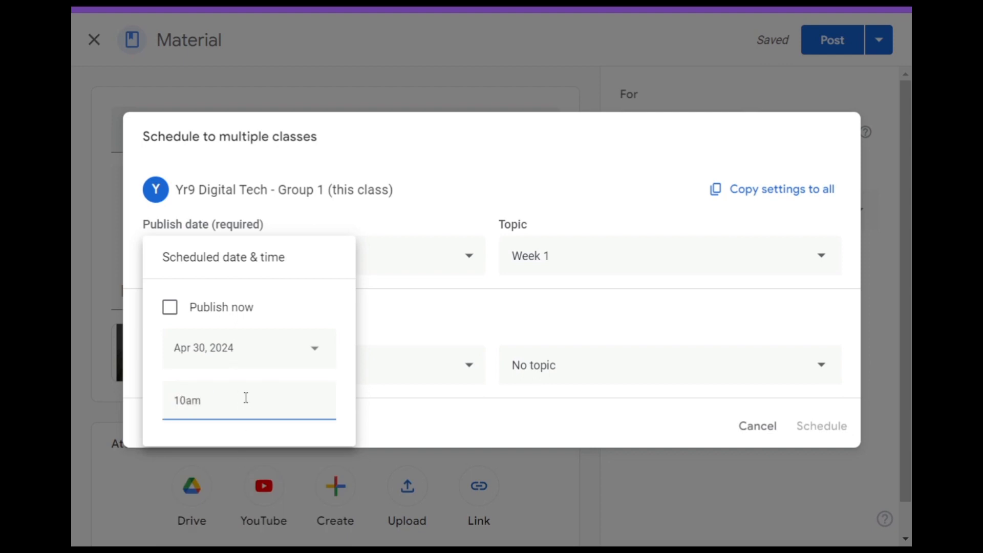
click(478, 315)
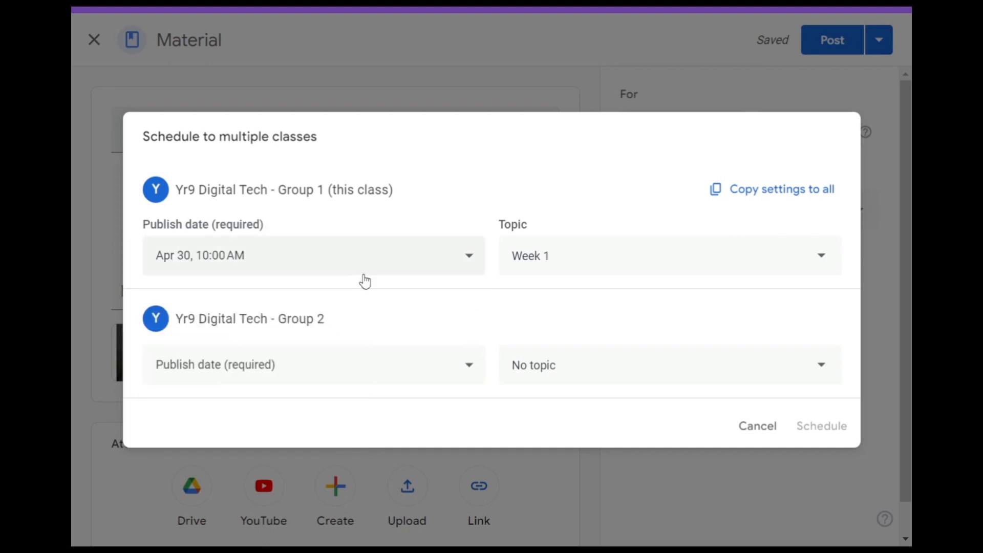
click(632, 261)
click(585, 196)
Set Group 2's publish date to May 1, 2024 at 2:00 PM and its topic to Week 1.
click(328, 363)
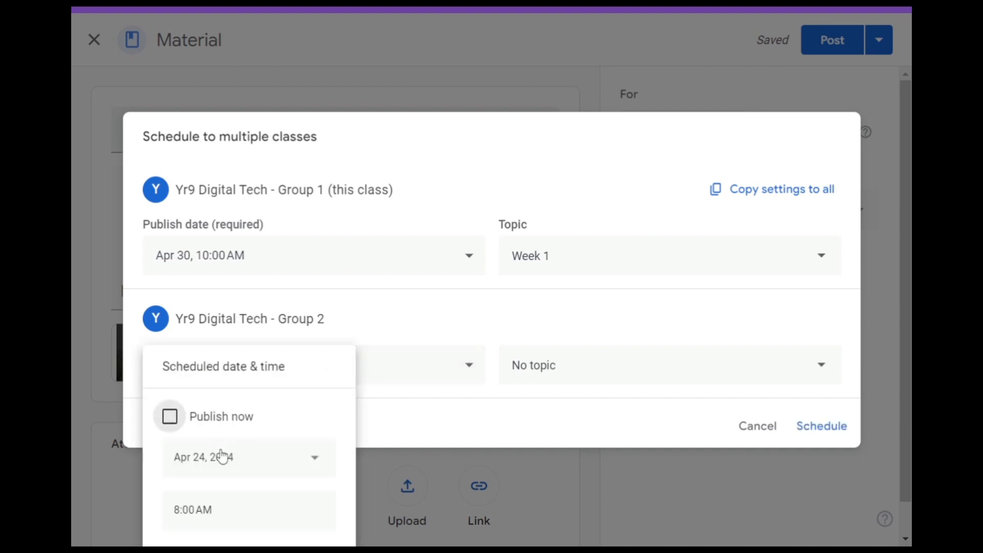
click(234, 462)
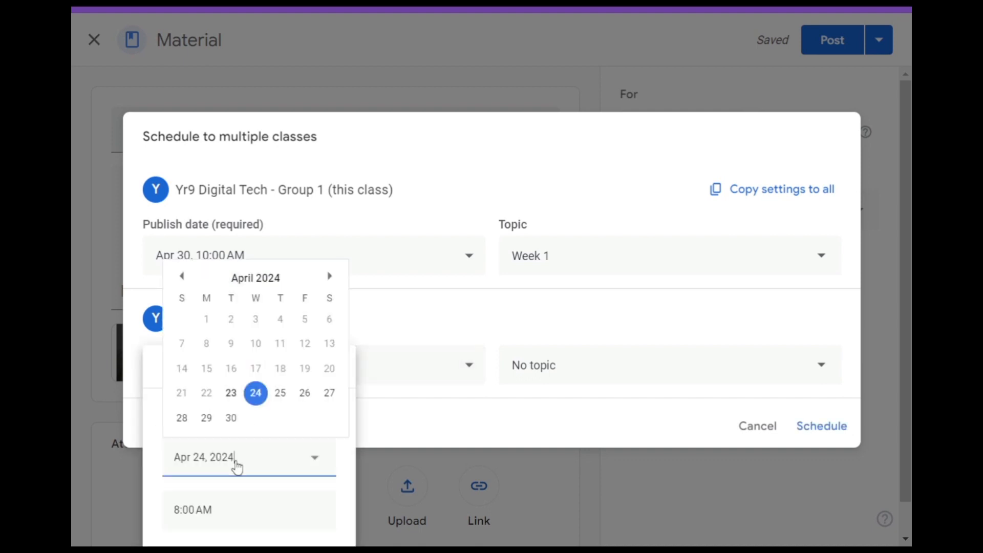
click(329, 276)
click(256, 320)
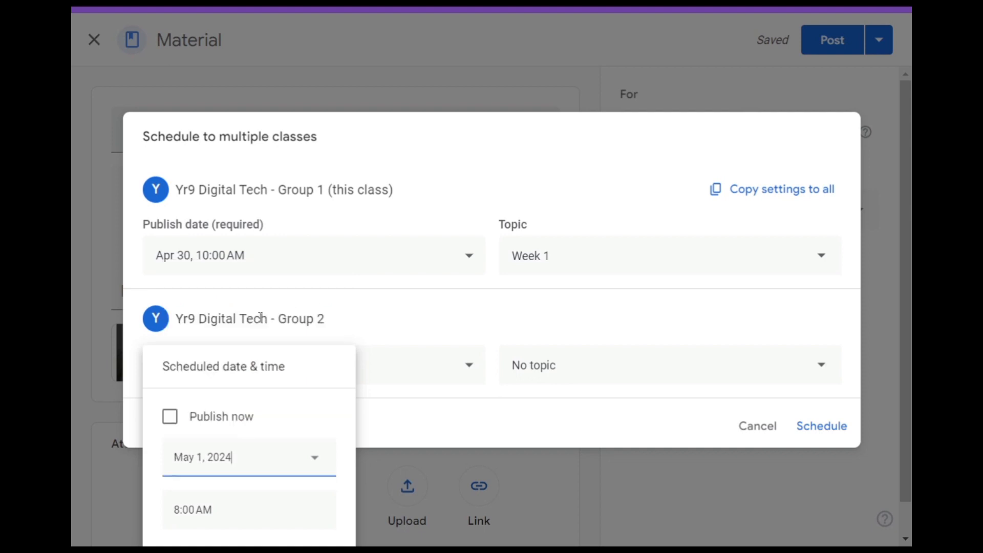
click(217, 511)
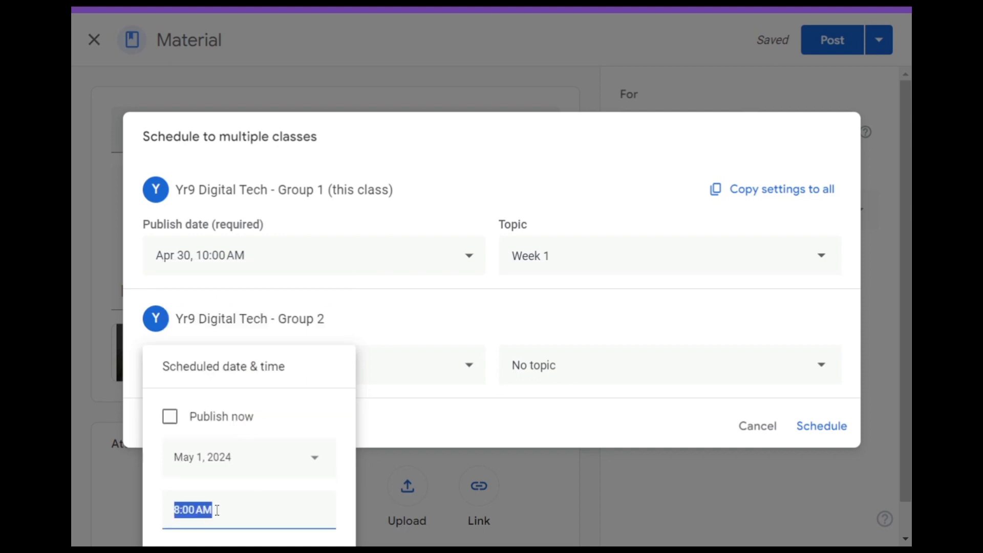
text(2pm)
key(Tab)
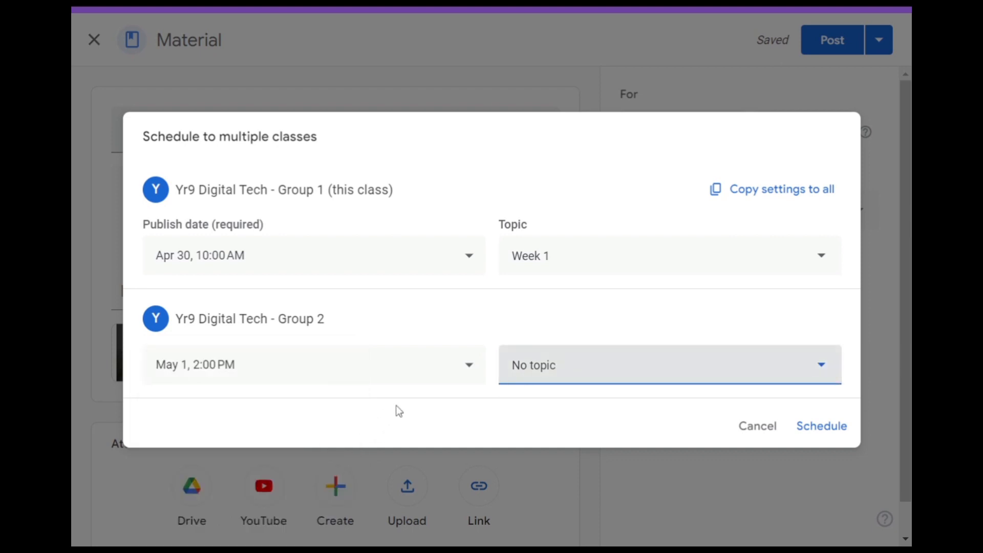
click(621, 376)
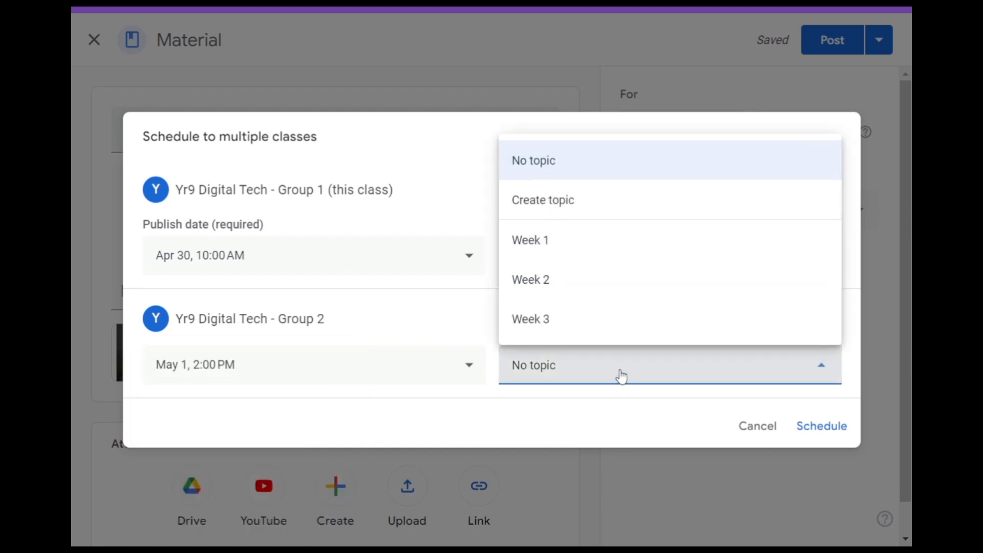
click(556, 242)
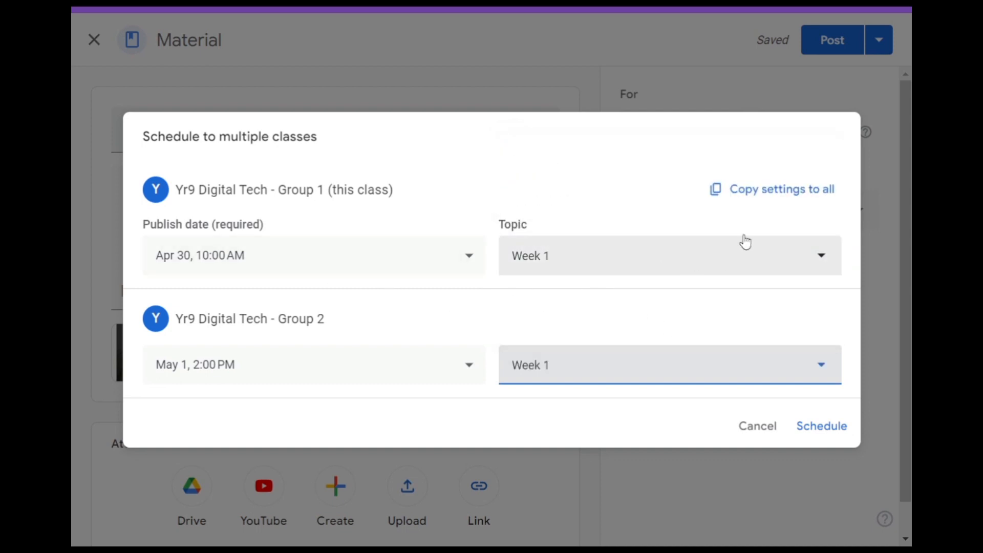
Change Group 1's publish date to Apr 29, 2024 at 8:00 AM.
click(470, 256)
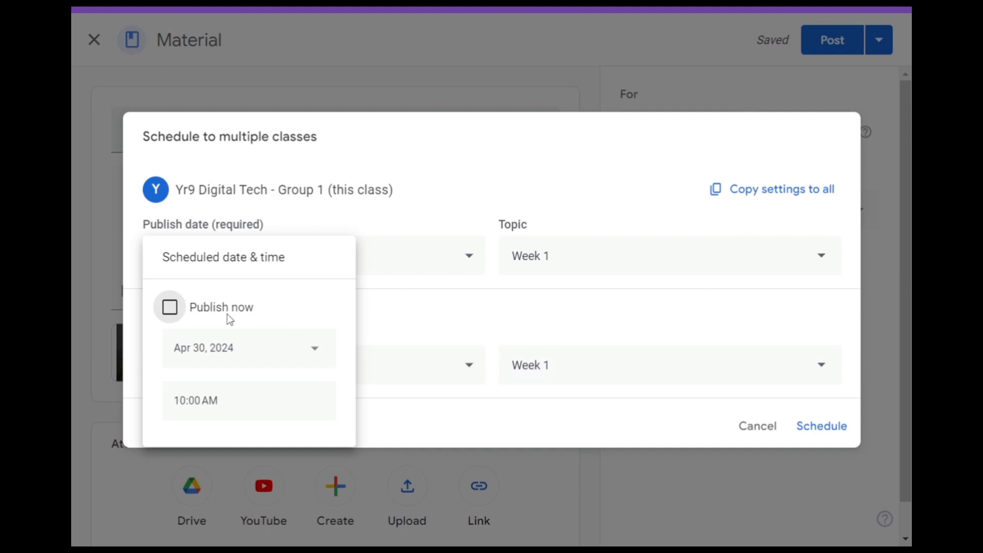
click(221, 398)
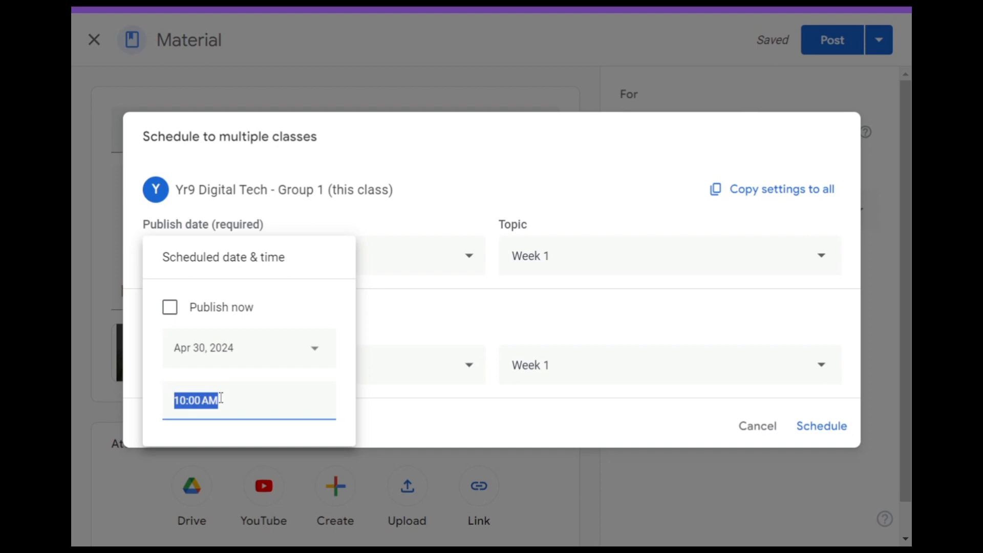
click(248, 354)
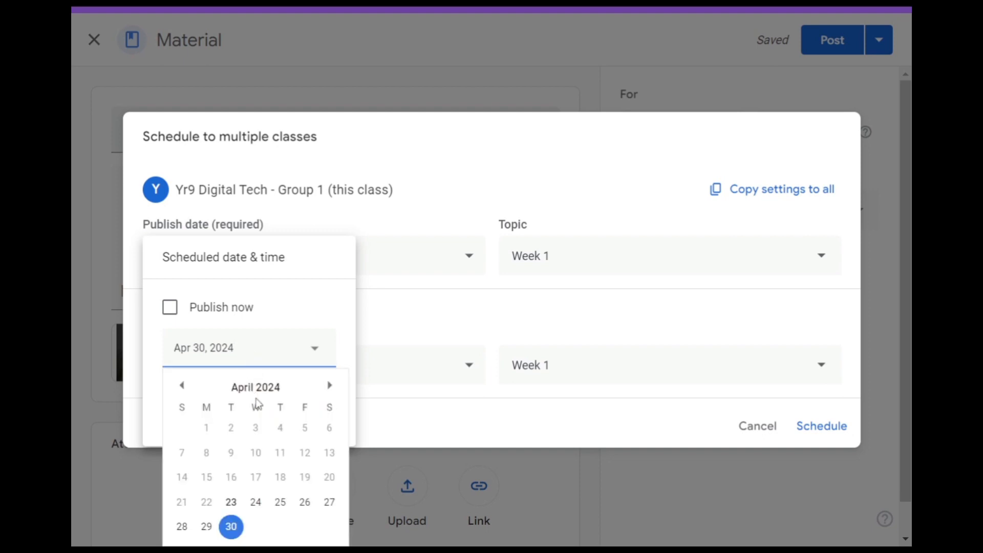
click(205, 531)
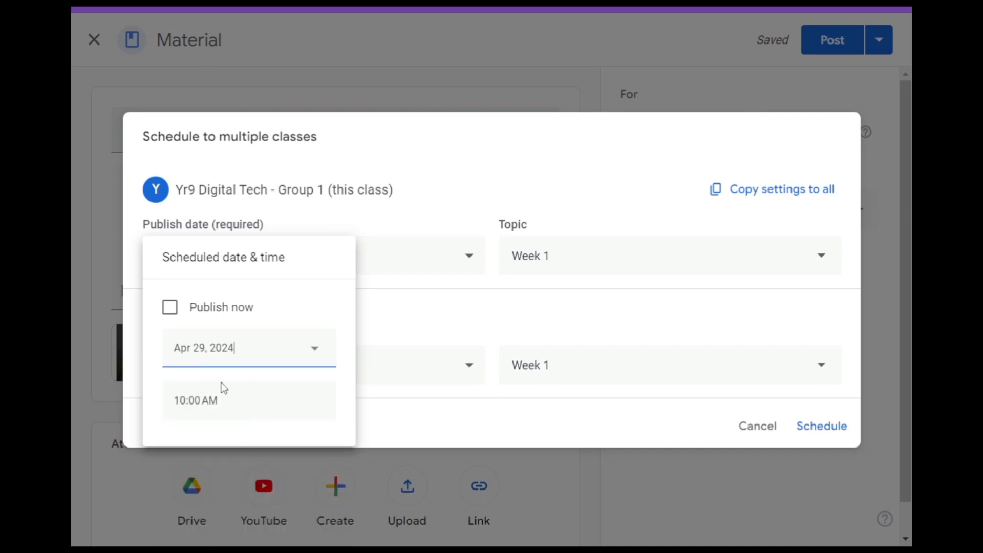
click(220, 406)
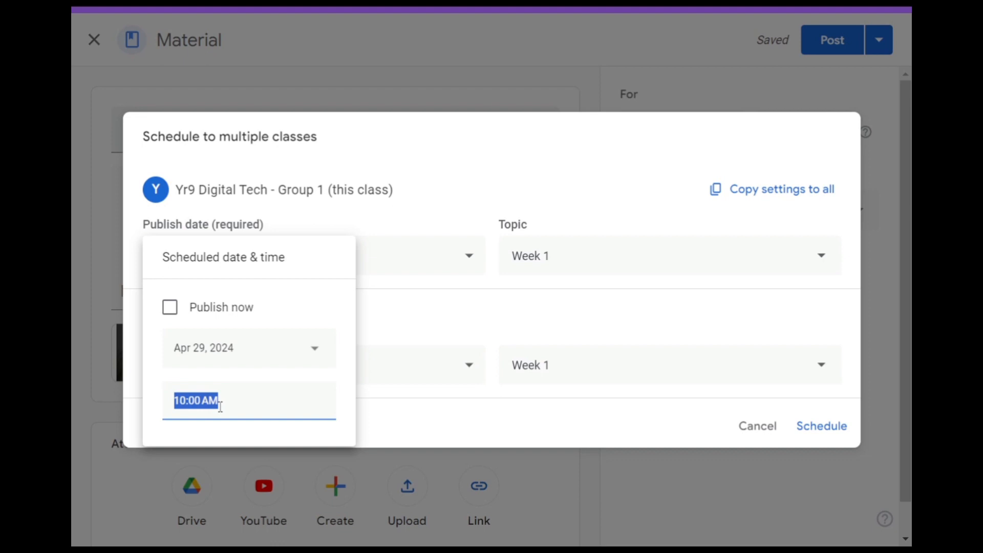
text(8am)
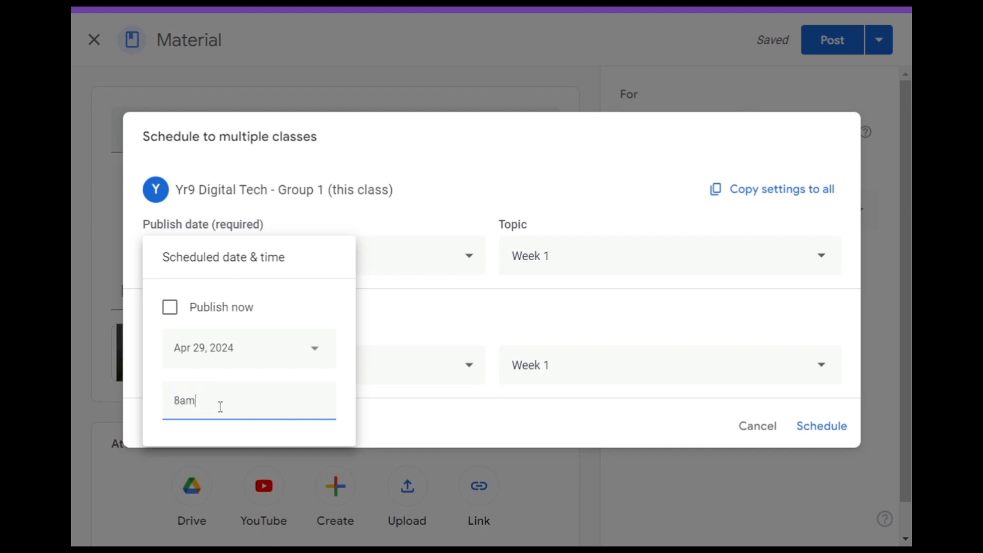
key(Tab)
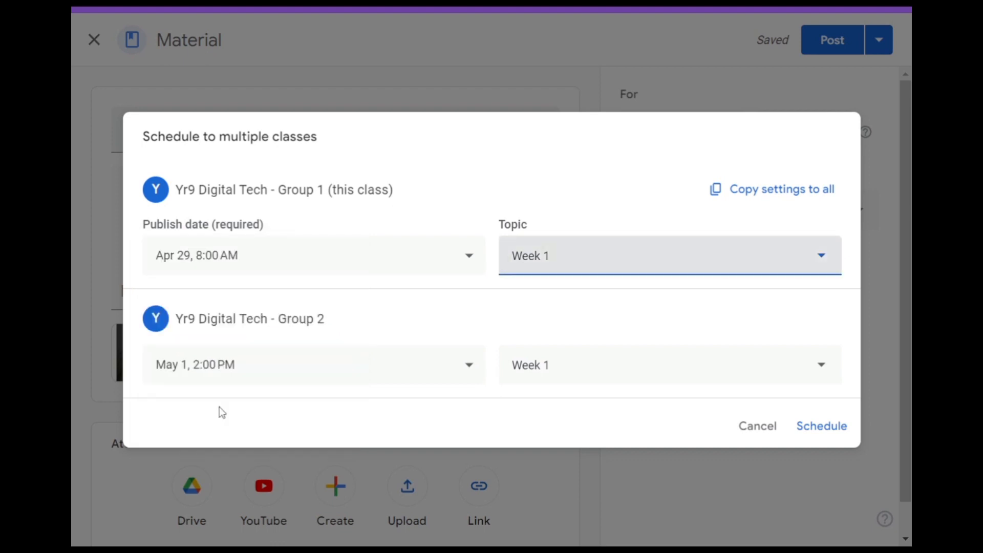
Copy Group 1's schedule settings to all classes, overwriting Group 2's settings, and schedule the material.
click(788, 194)
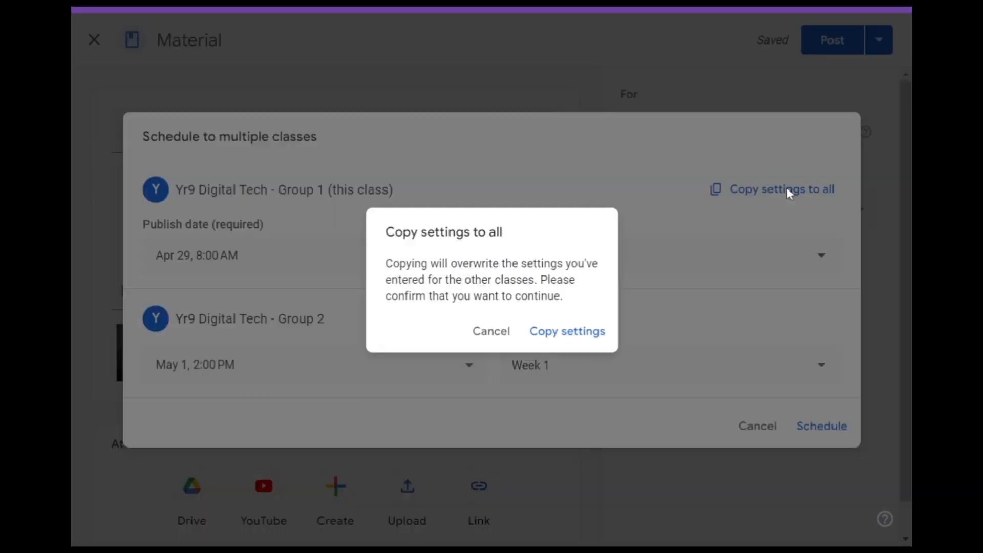
click(572, 338)
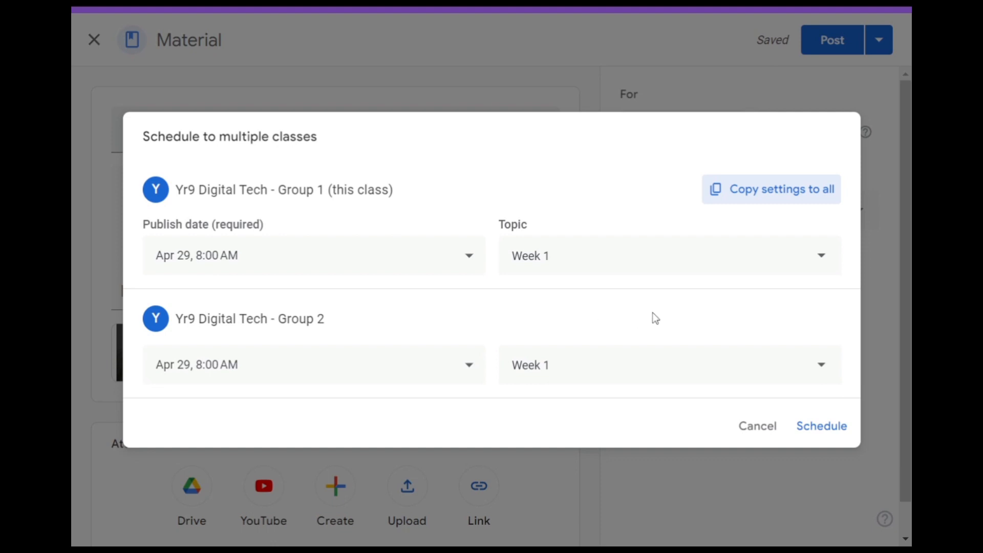
click(830, 430)
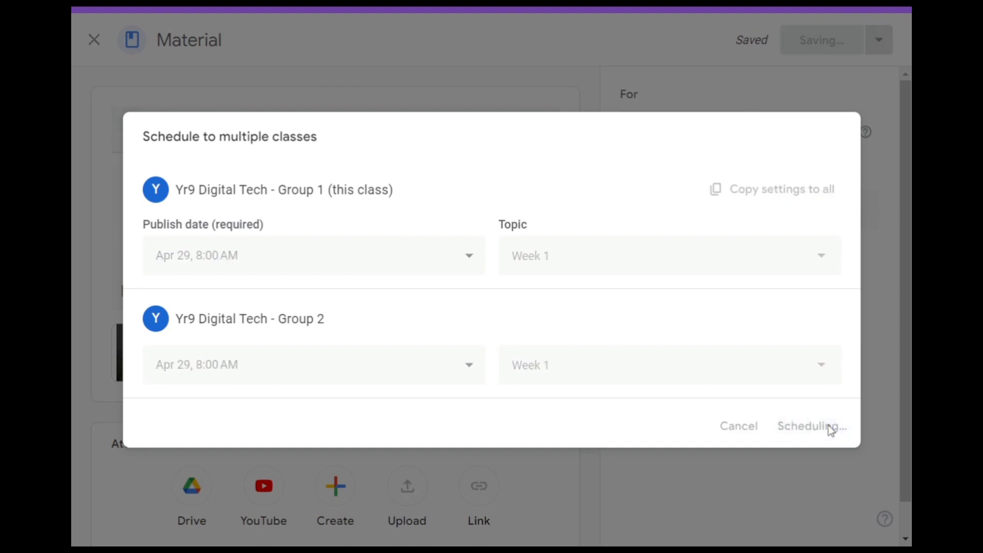